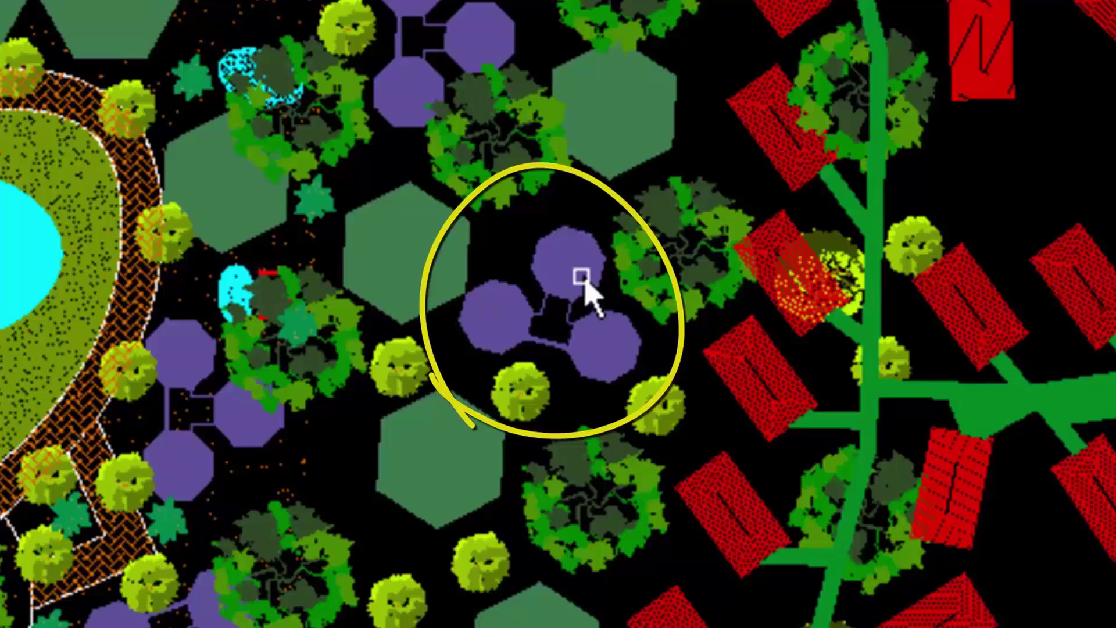
Step: Select one purple bungalow block and bring up its context menu
{"action": "left_click", "coordinate": [621, 346]}
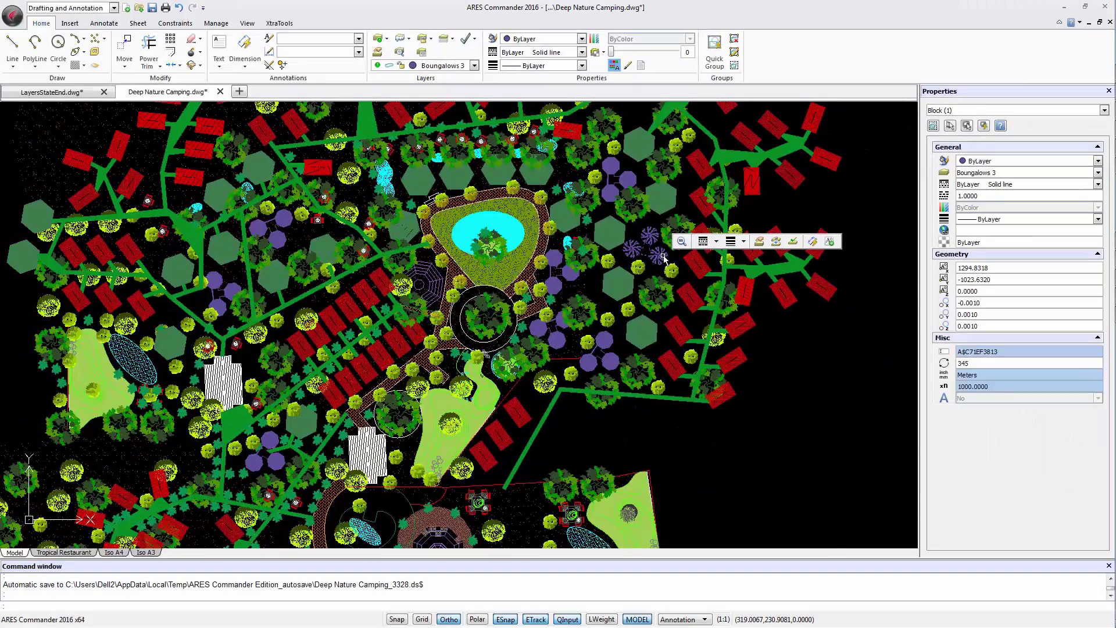
{"action": "right_click", "coordinate": [664, 255]}
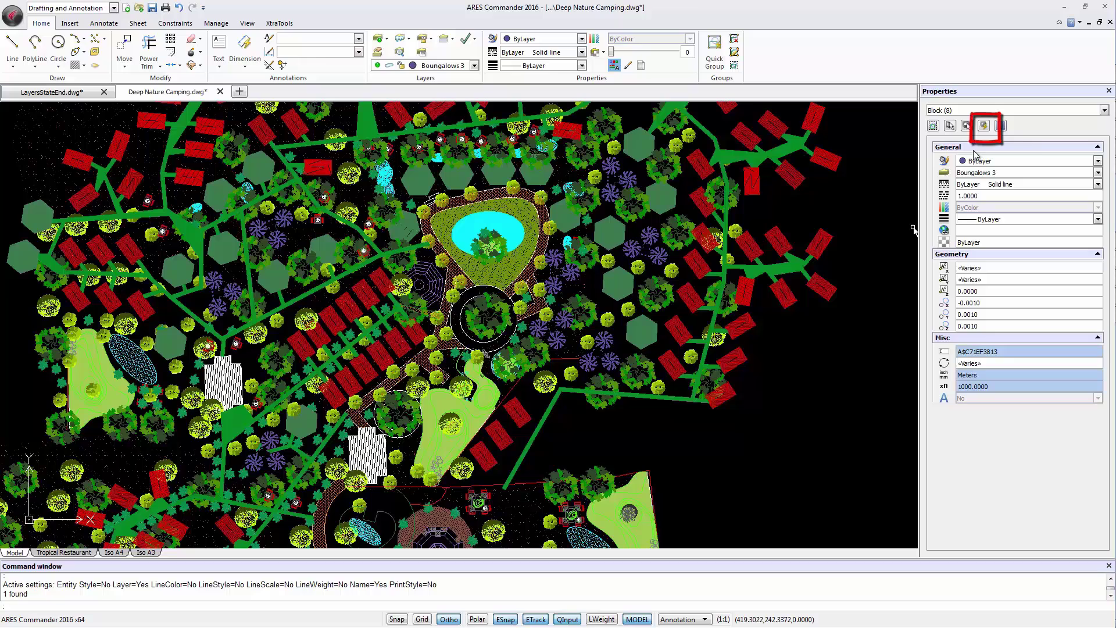
Step: Smart-select entire-drawing Block References on layer Boungalows 2, adding to the existing selection
{"action": "left_click", "coordinate": [987, 129]}
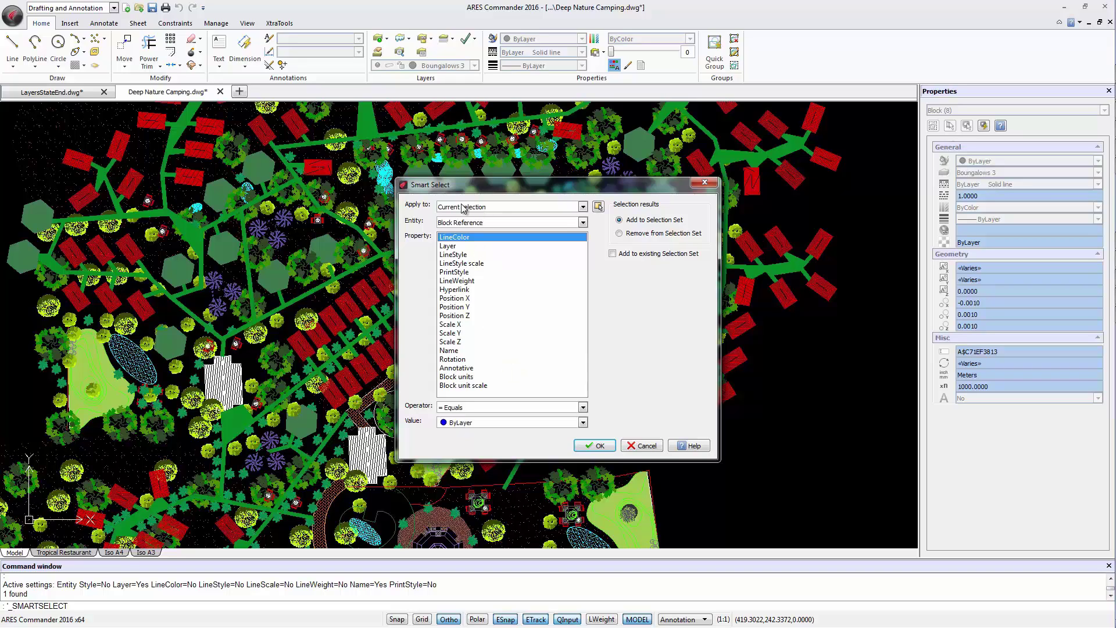
{"action": "left_click", "coordinate": [490, 209]}
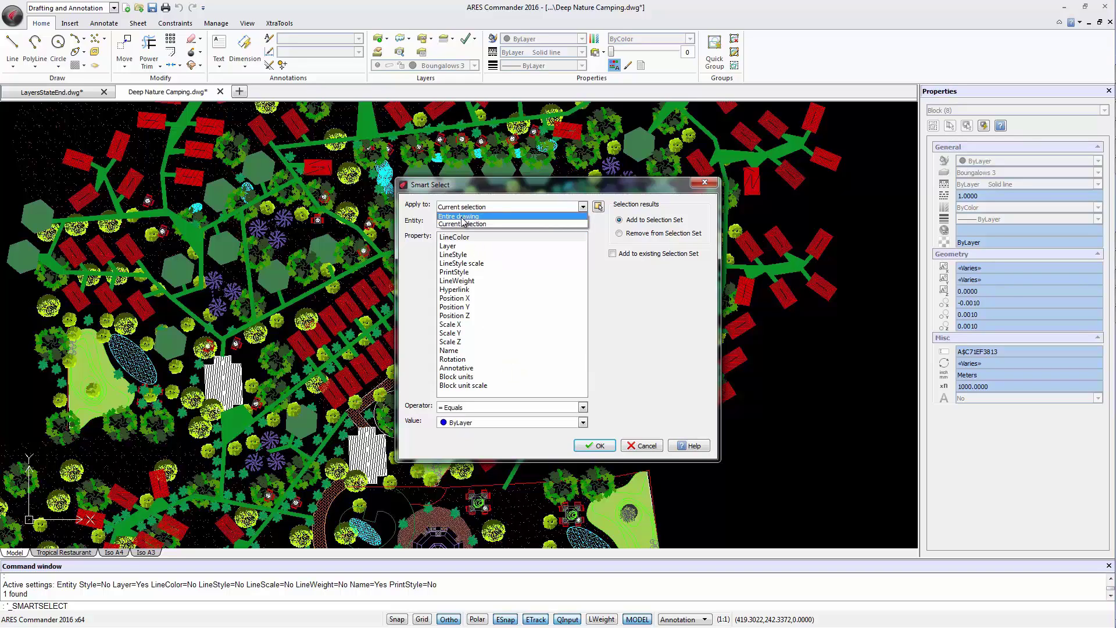
{"action": "left_click", "coordinate": [489, 216]}
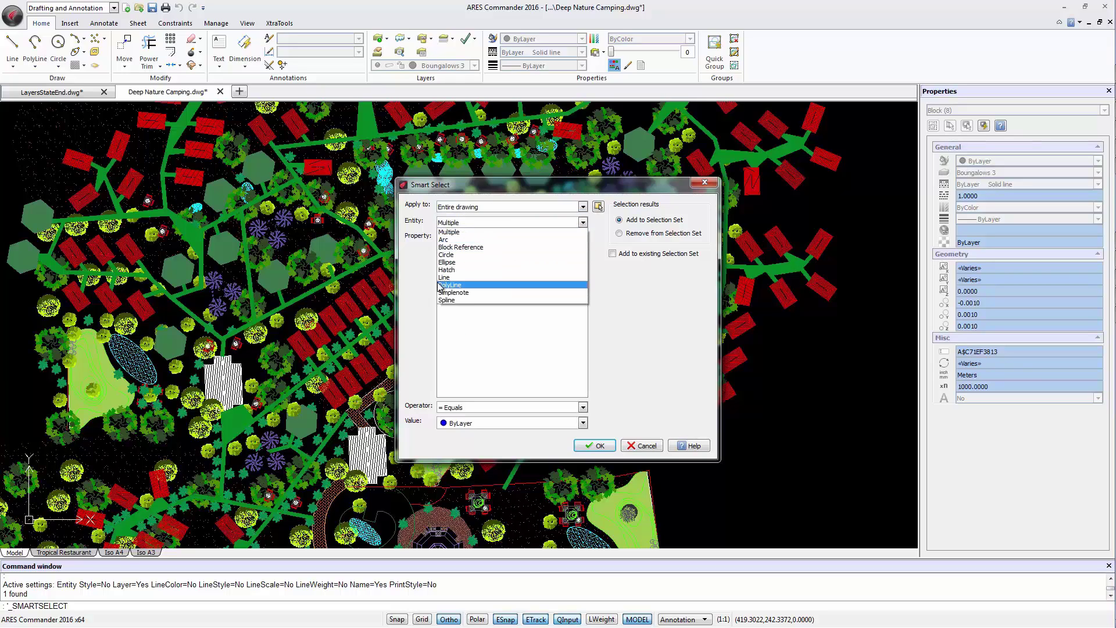
{"action": "left_click", "coordinate": [424, 298]}
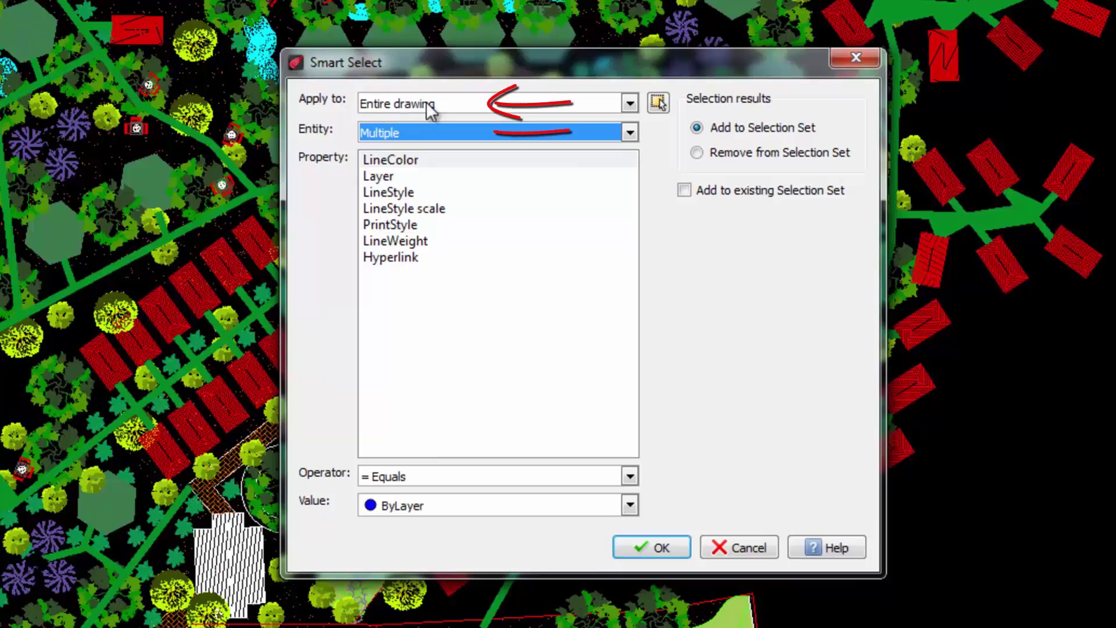
{"action": "left_click", "coordinate": [418, 133]}
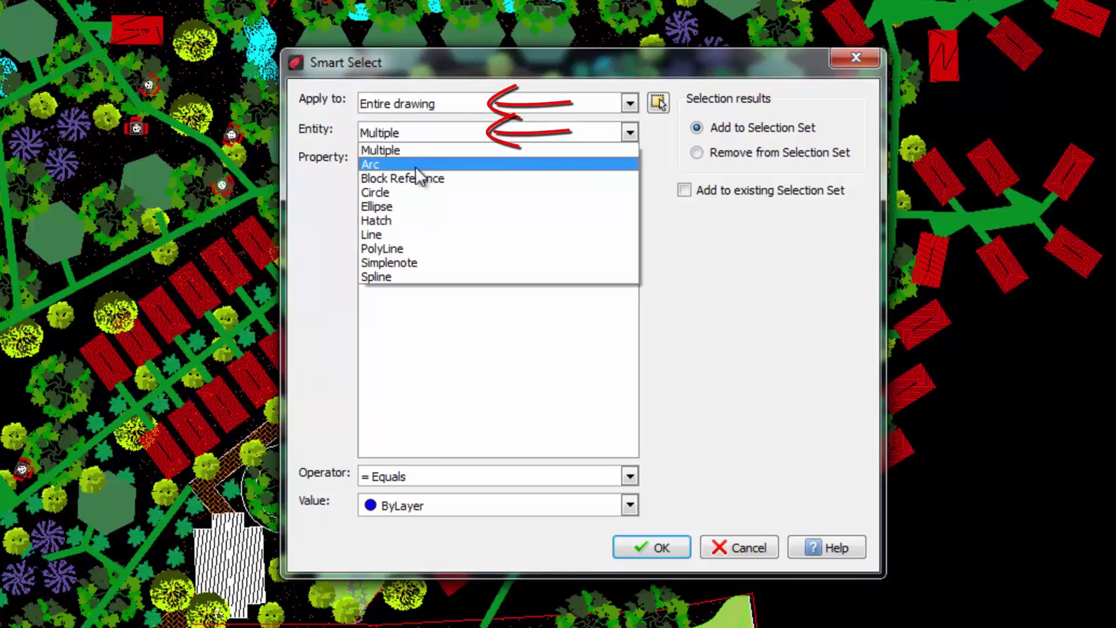
{"action": "left_click", "coordinate": [410, 178]}
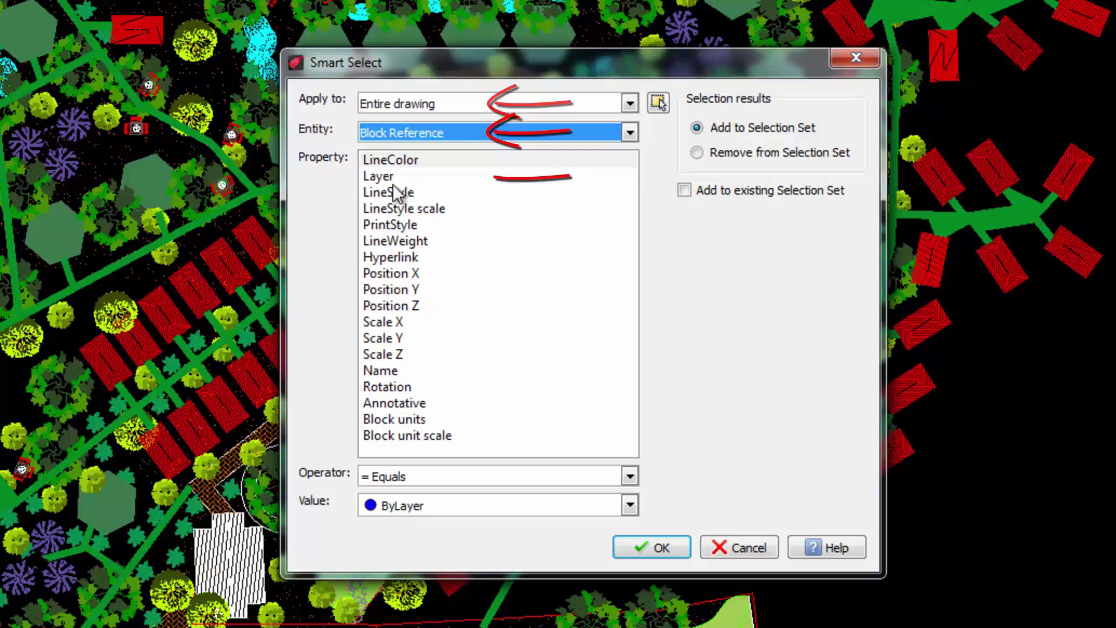
{"action": "left_click", "coordinate": [375, 176]}
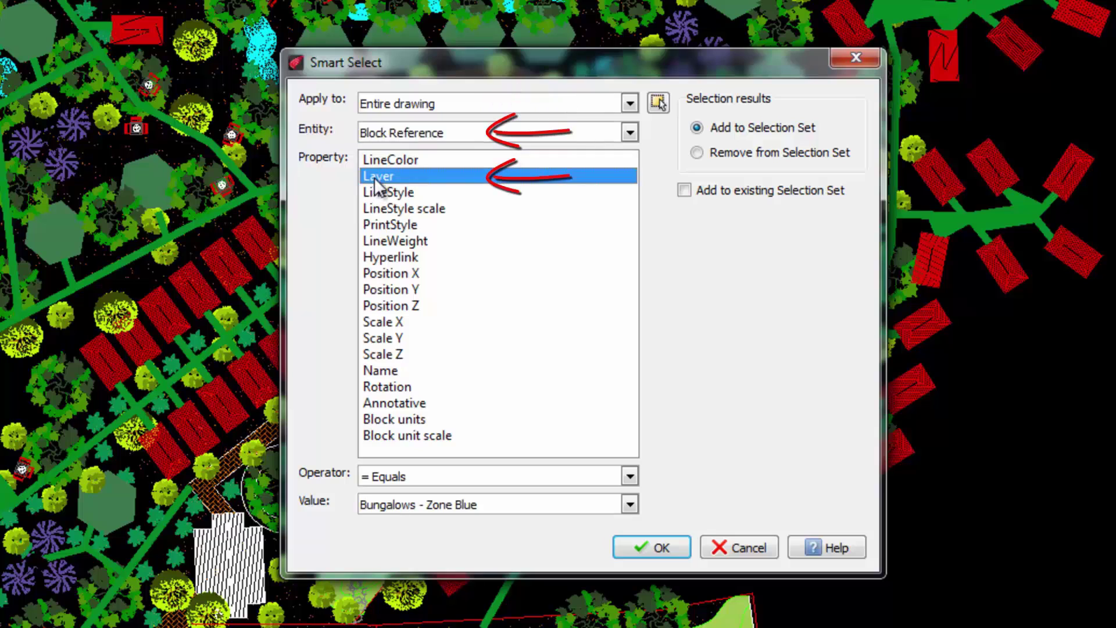
{"action": "left_click", "coordinate": [430, 500]}
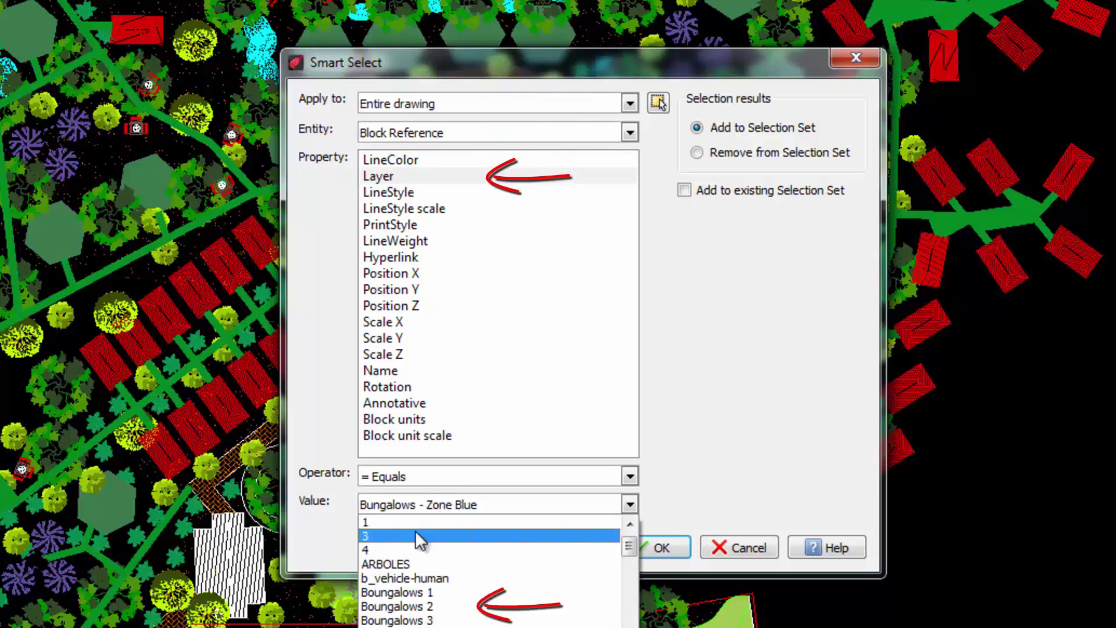
{"action": "left_click", "coordinate": [430, 609]}
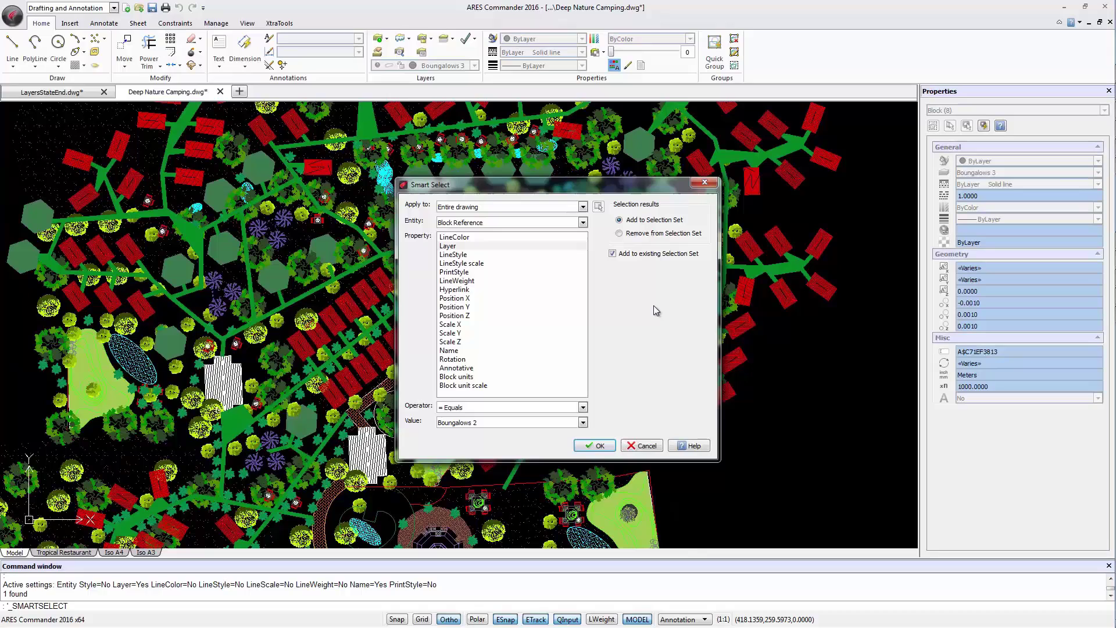
{"action": "left_click", "coordinate": [611, 445]}
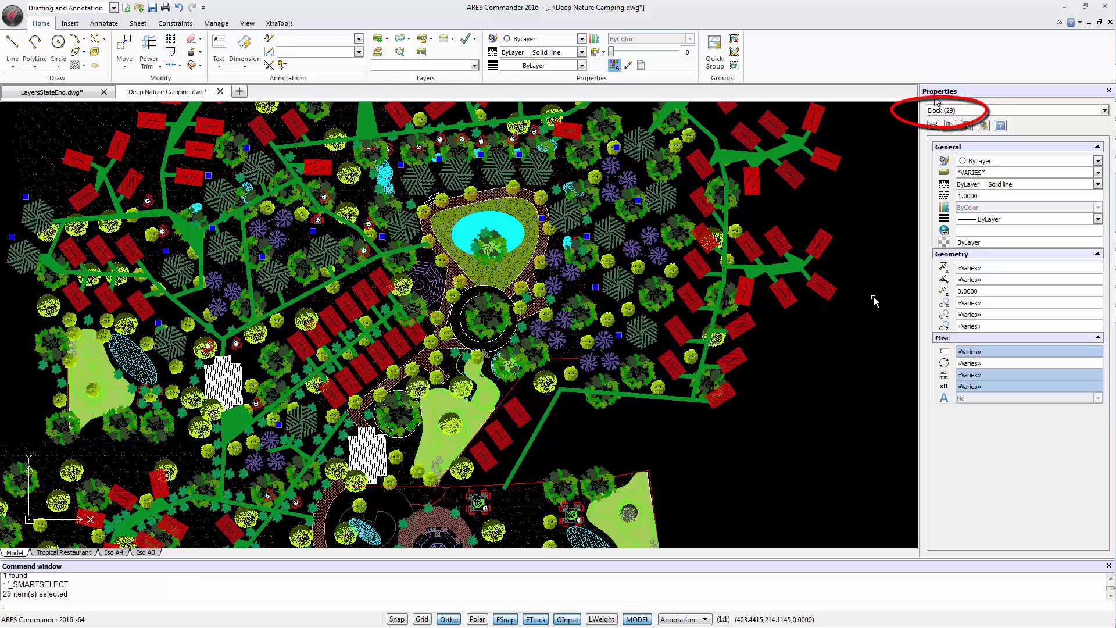
Step: Clear the selection and run Select Matching on one purple bungalow block
{"action": "key", "text": "Escape"}
{"action": "key", "text": "Escape"}
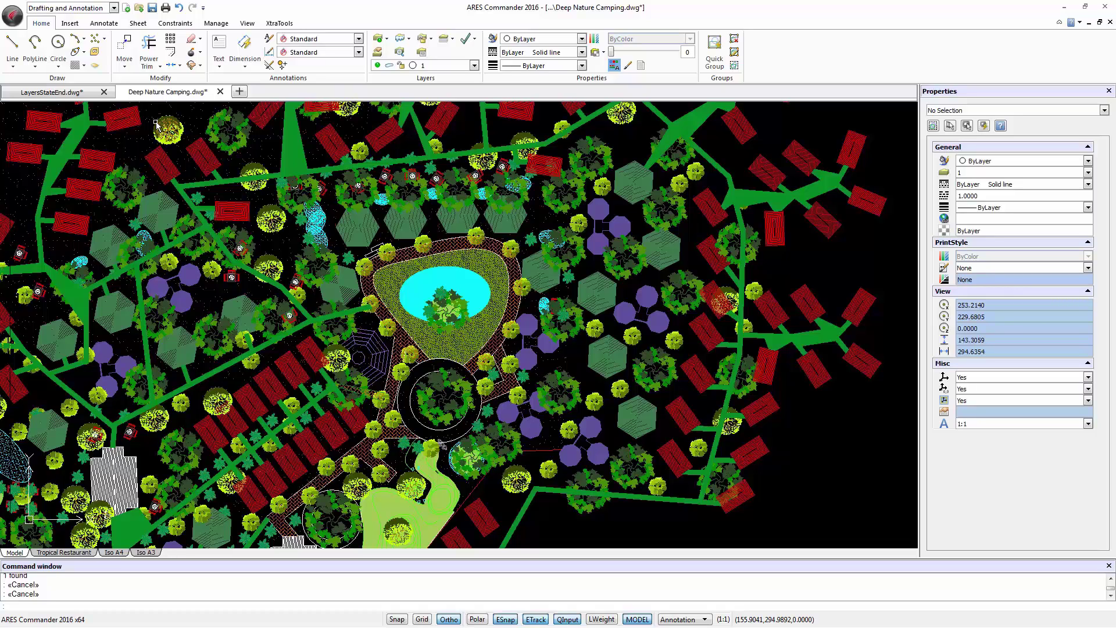
{"action": "left_click", "coordinate": [661, 326]}
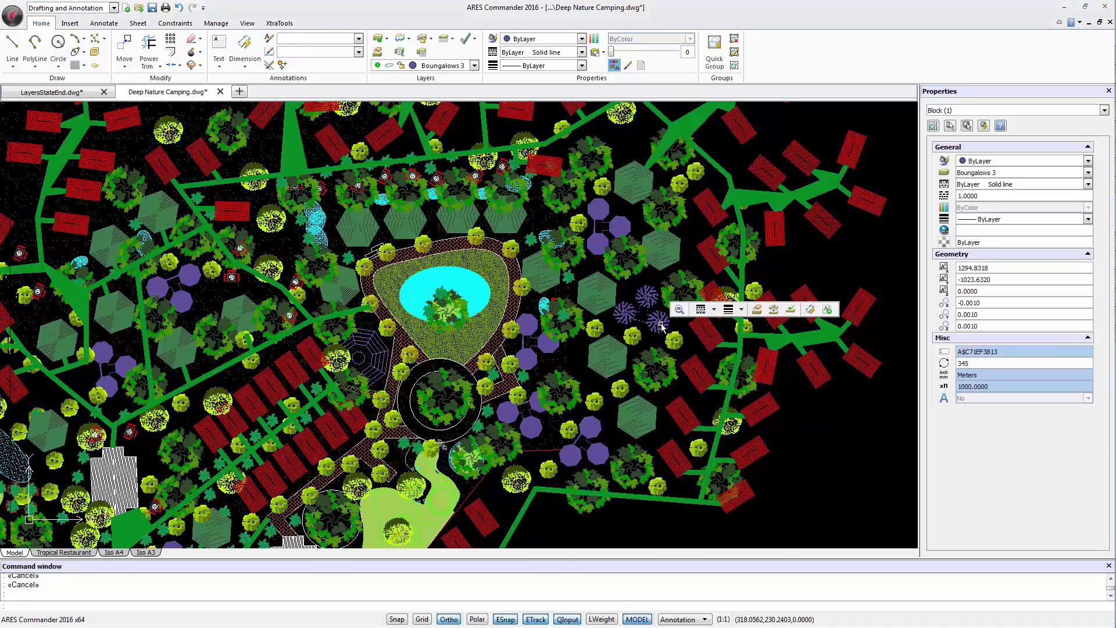
{"action": "right_click", "coordinate": [661, 327]}
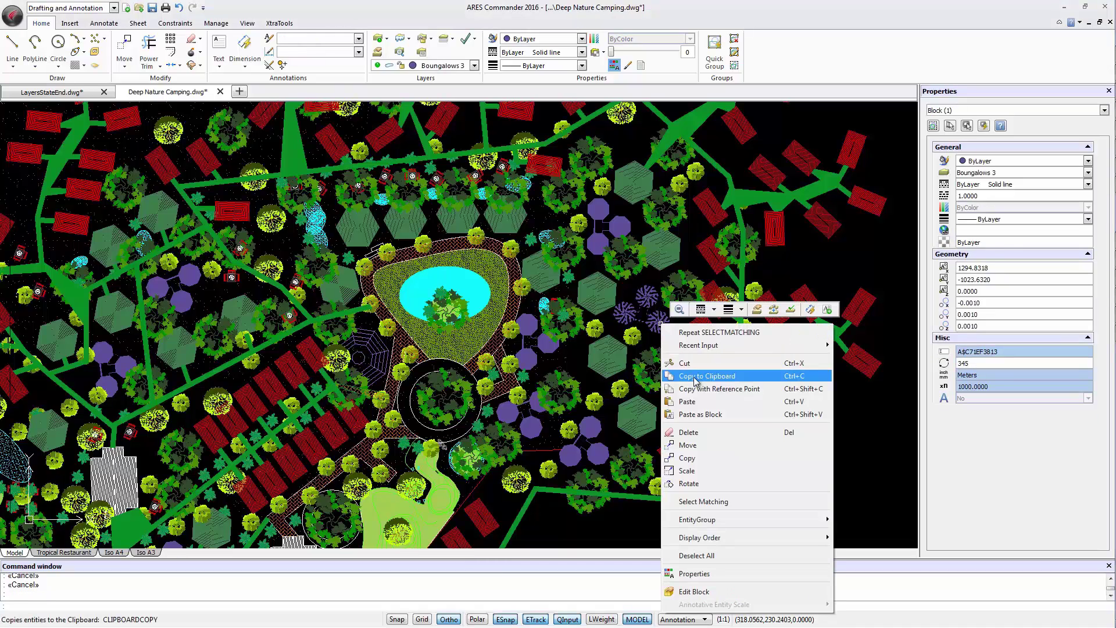
{"action": "left_click", "coordinate": [741, 507]}
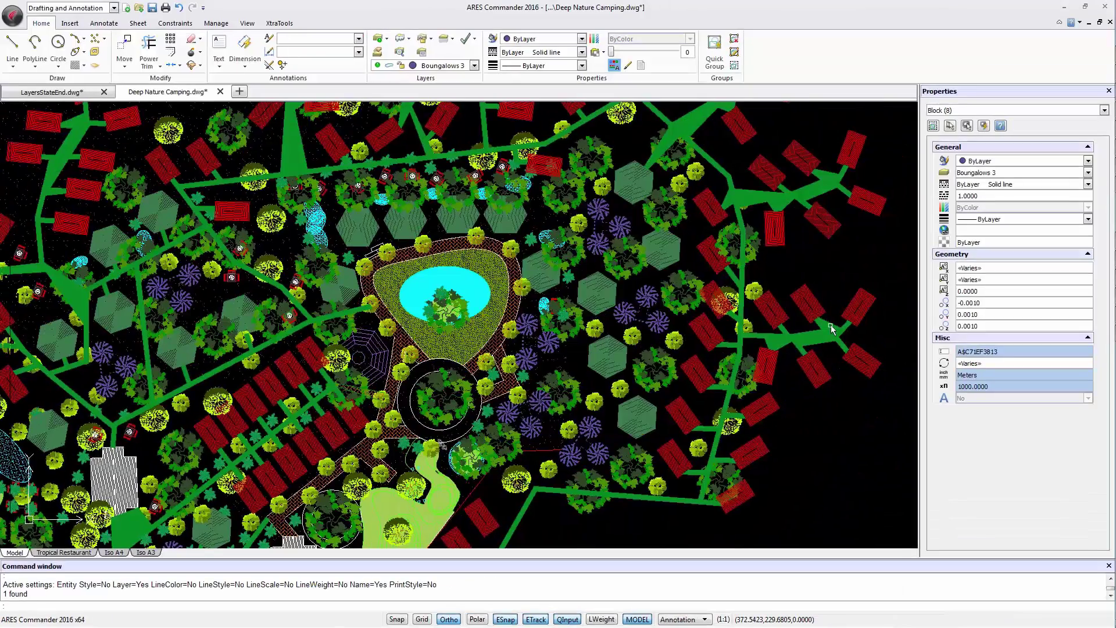
Step: Cancel the running command and restart it with the typed selectmatching command
{"action": "key", "text": "Escape"}
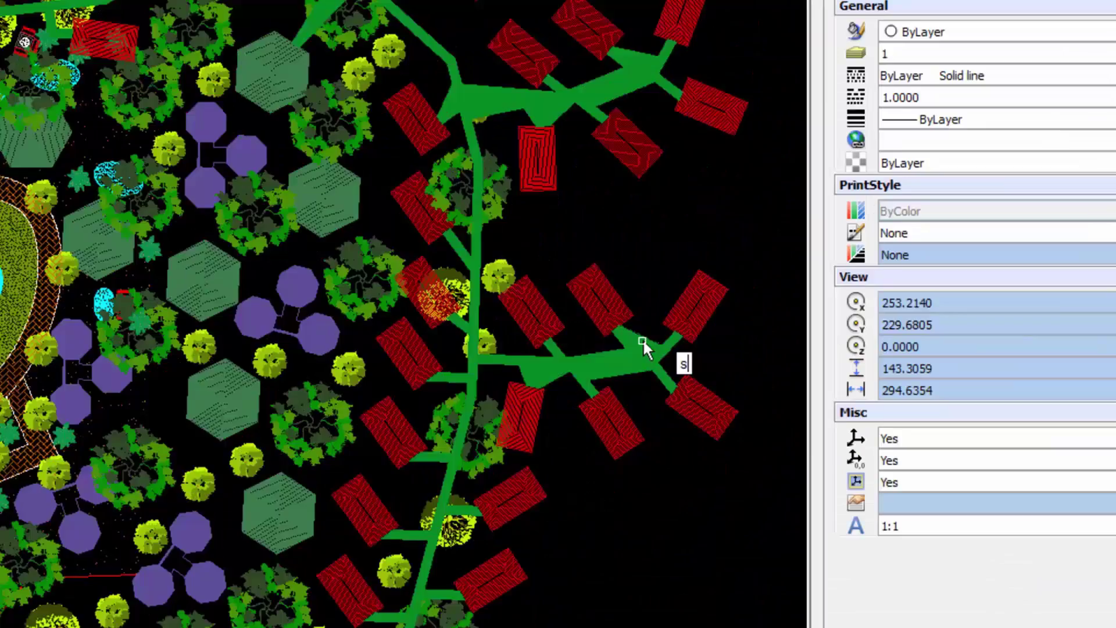
{"action": "type", "text": "selectmatching"}
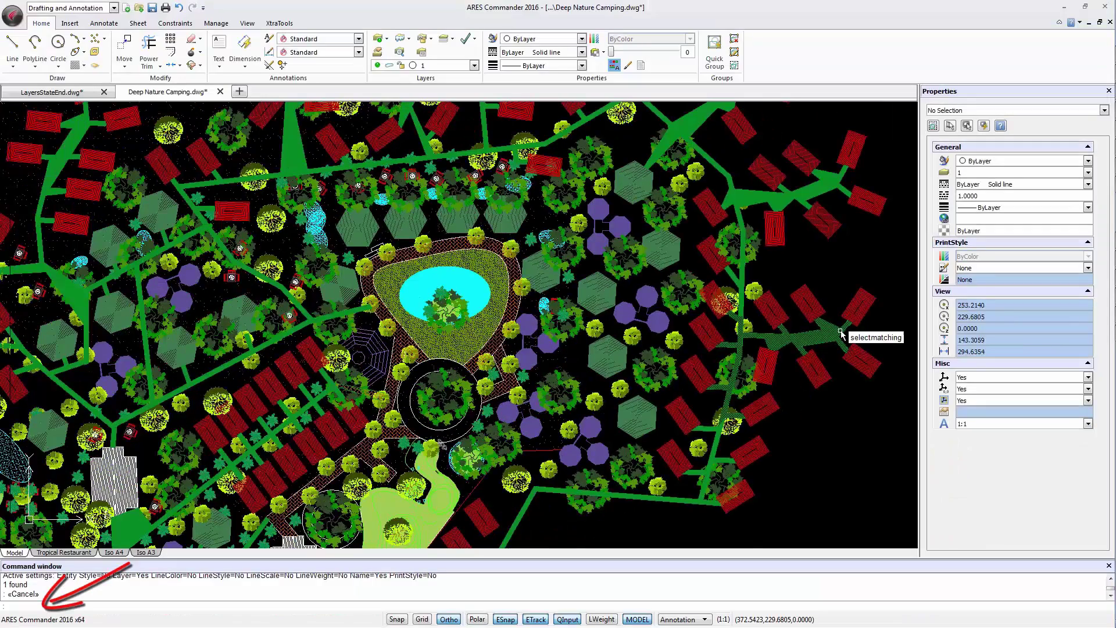
{"action": "key", "text": "Return"}
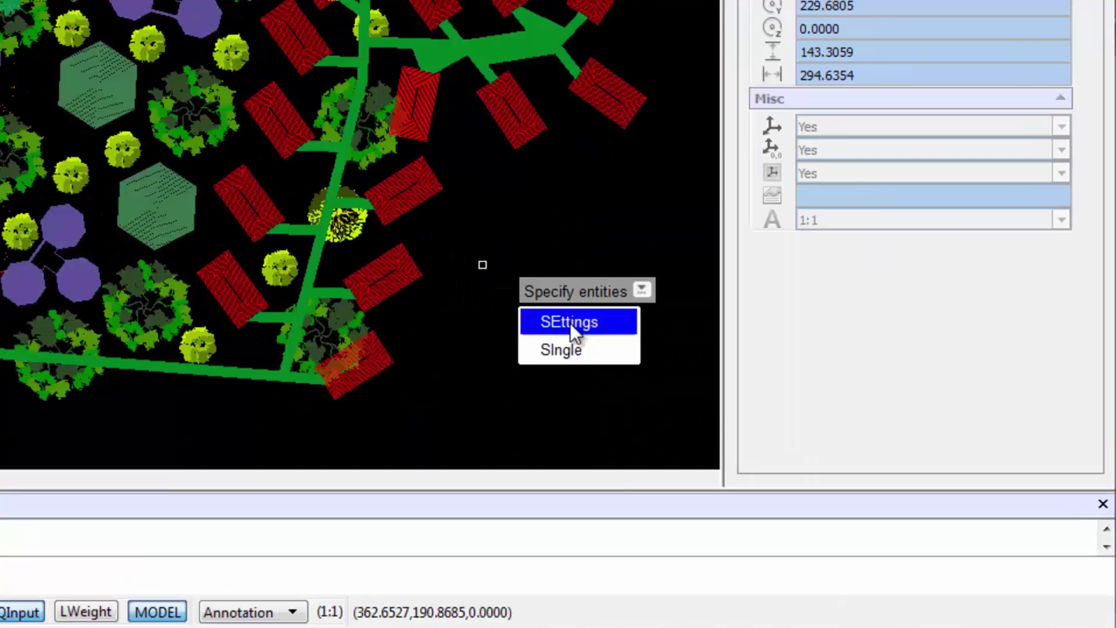
Step: Review the Select Matching settings (Layer and Name checked) and cancel without changes
{"action": "left_click", "coordinate": [442, 251]}
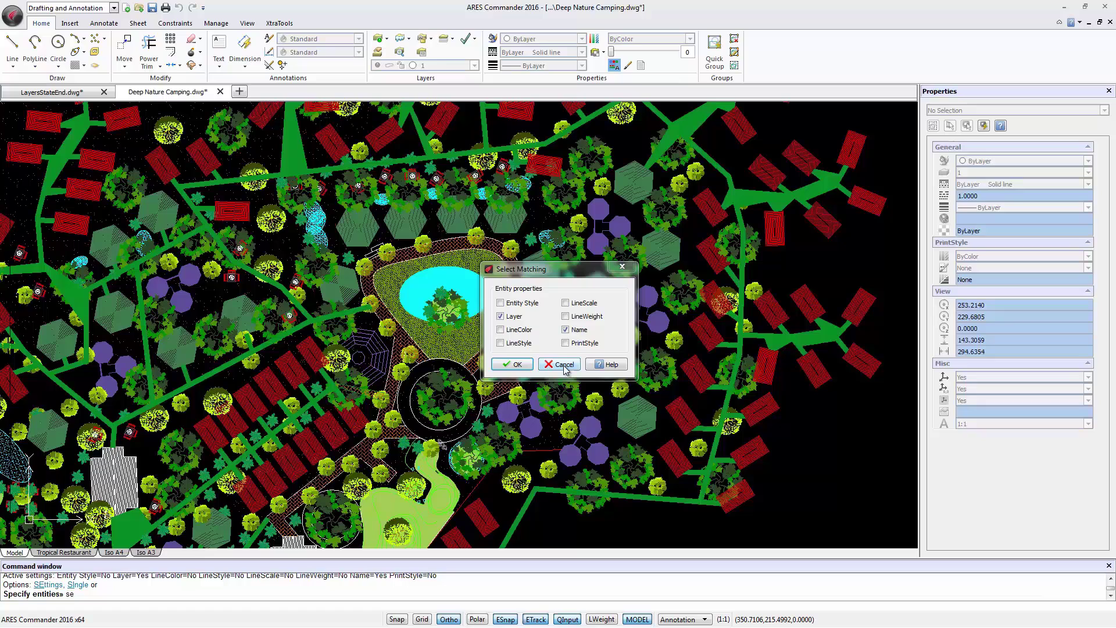
{"action": "left_click", "coordinate": [562, 365]}
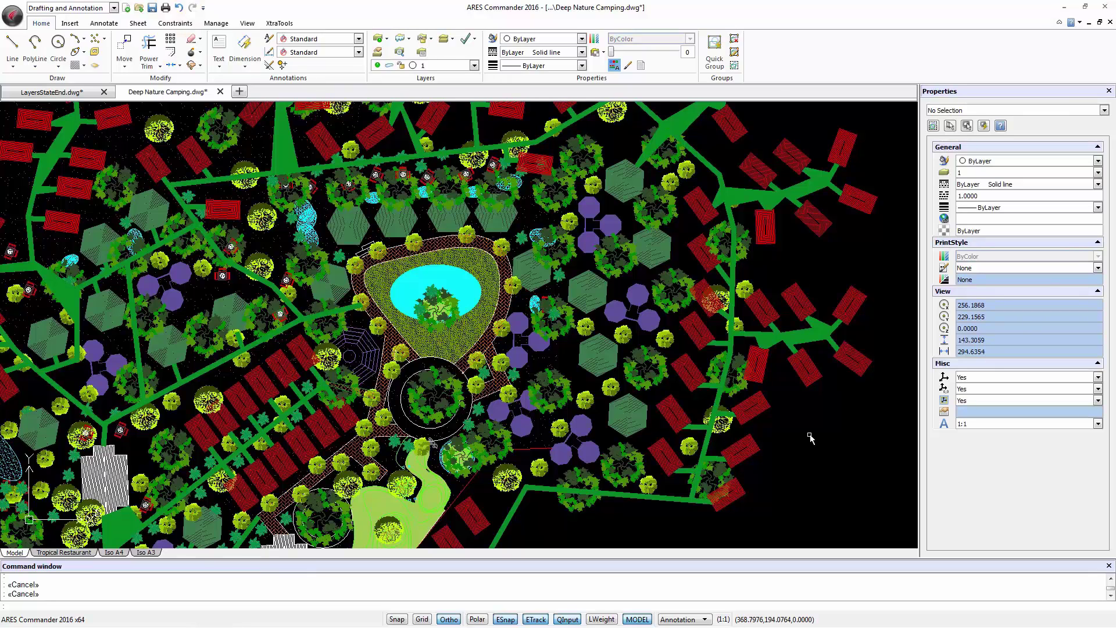
Step: Isolate the Boungalows 3 layer by picking a purple bungalow, then undo the isolation
{"action": "left_click", "coordinate": [453, 40]}
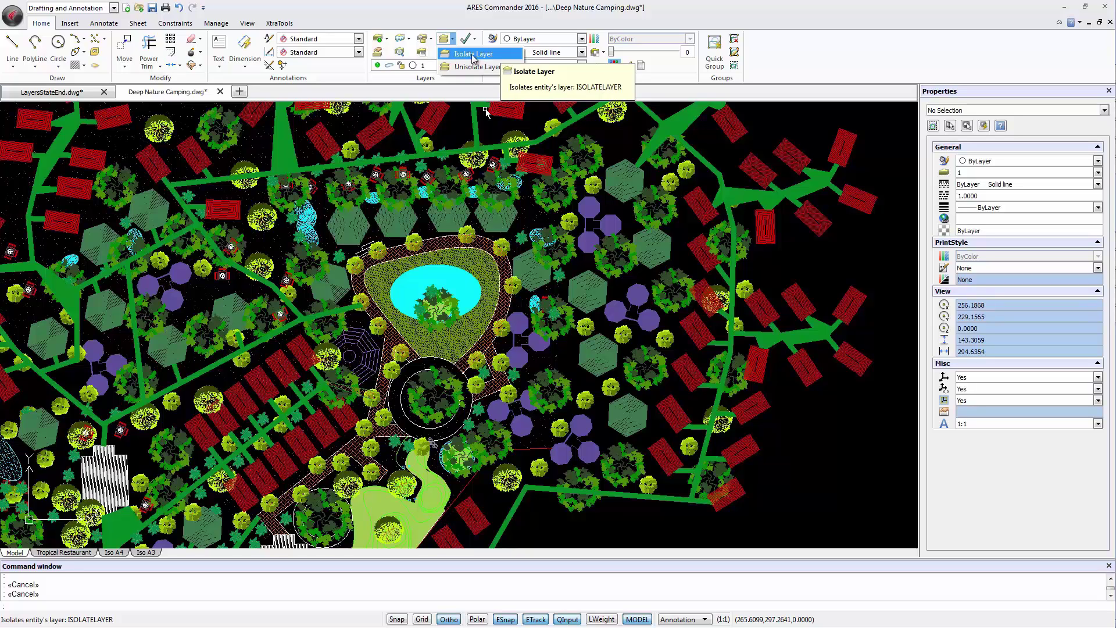
{"action": "left_click", "coordinate": [475, 56]}
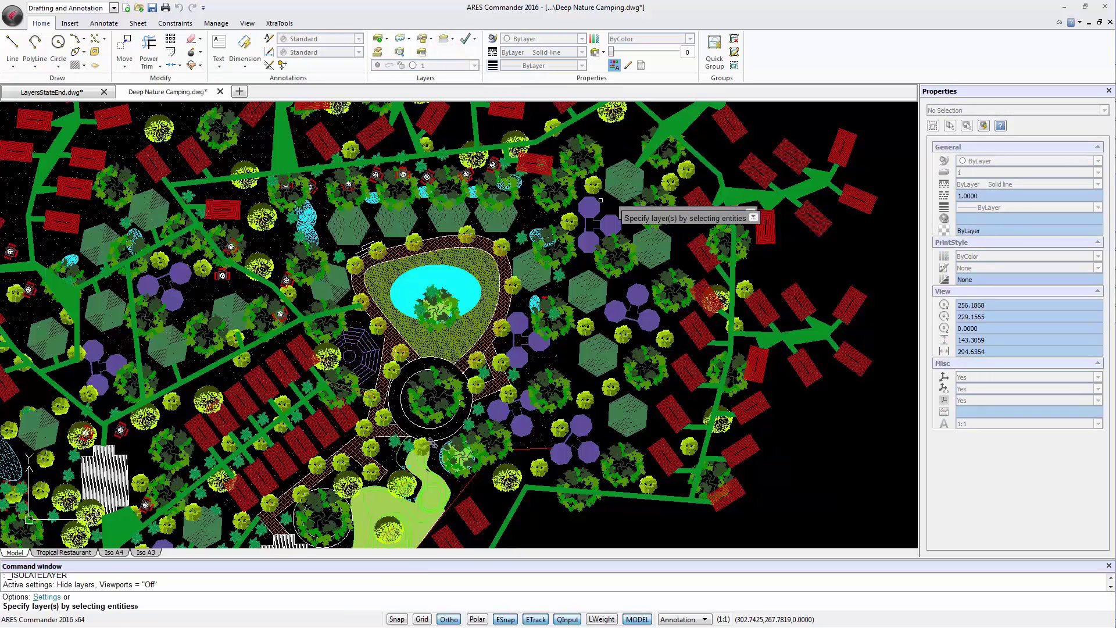
{"action": "left_click", "coordinate": [635, 307]}
{"action": "right_click", "coordinate": [637, 305]}
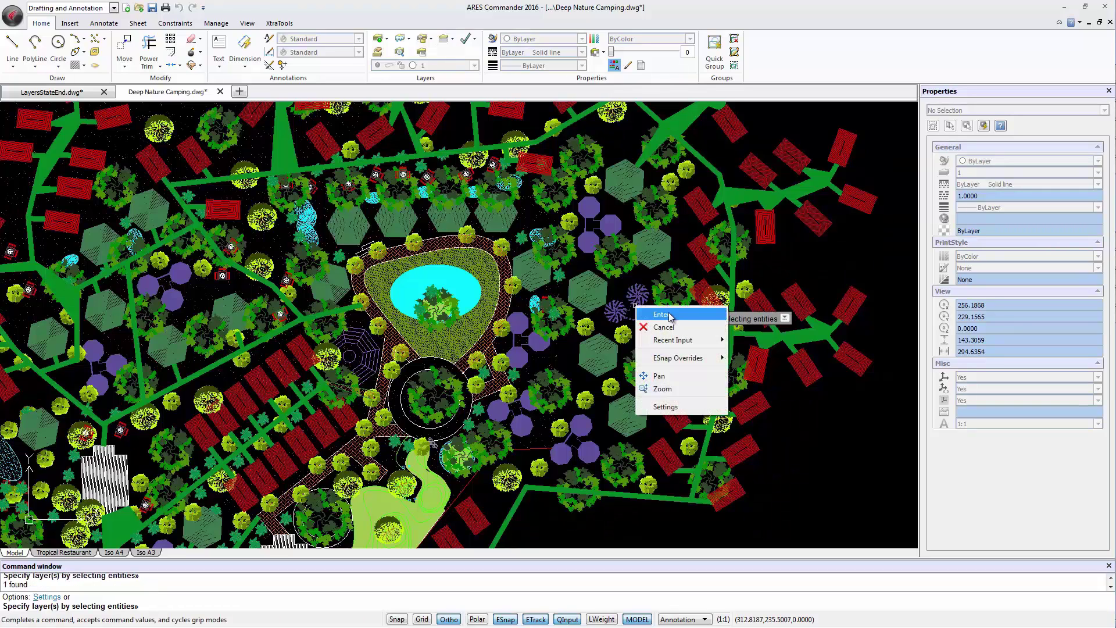
{"action": "left_click", "coordinate": [663, 312]}
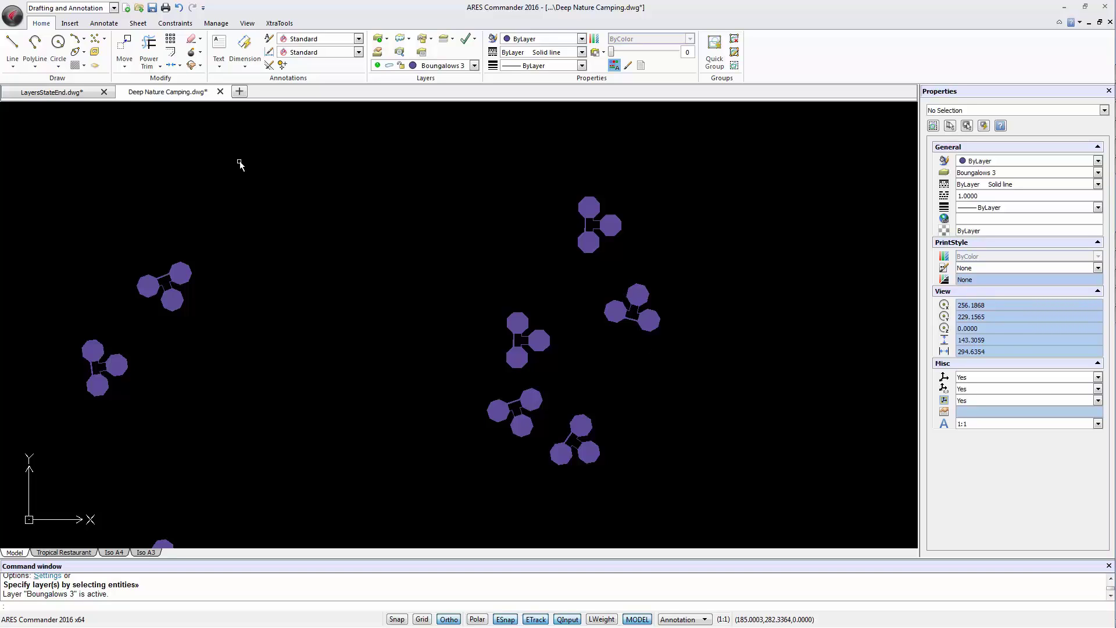
{"action": "left_click", "coordinate": [179, 7]}
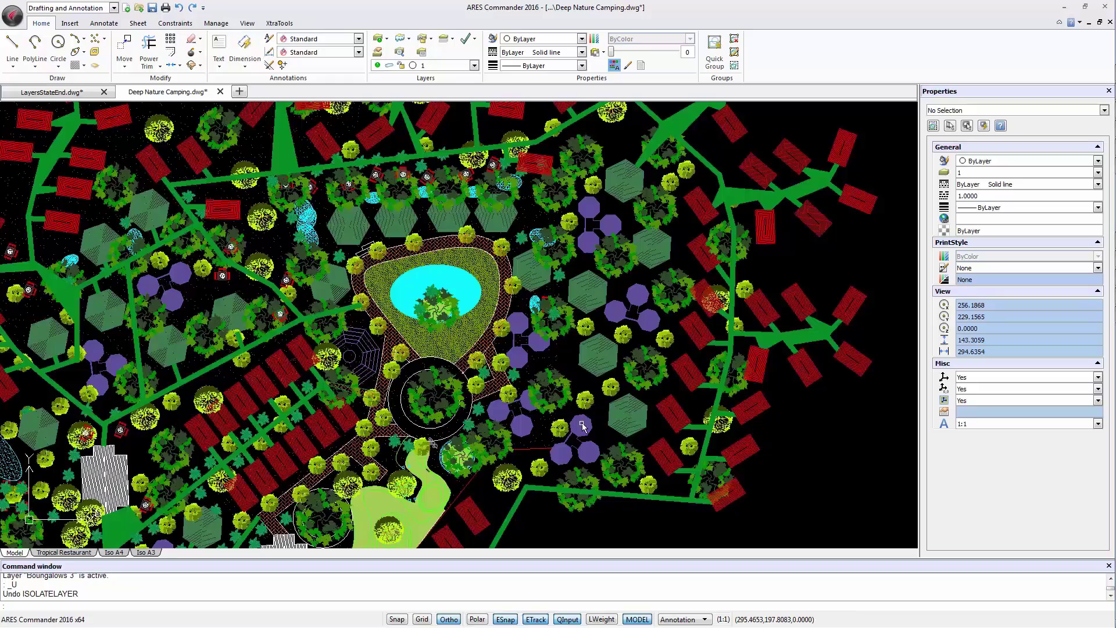
{"action": "left_click", "coordinate": [453, 40]}
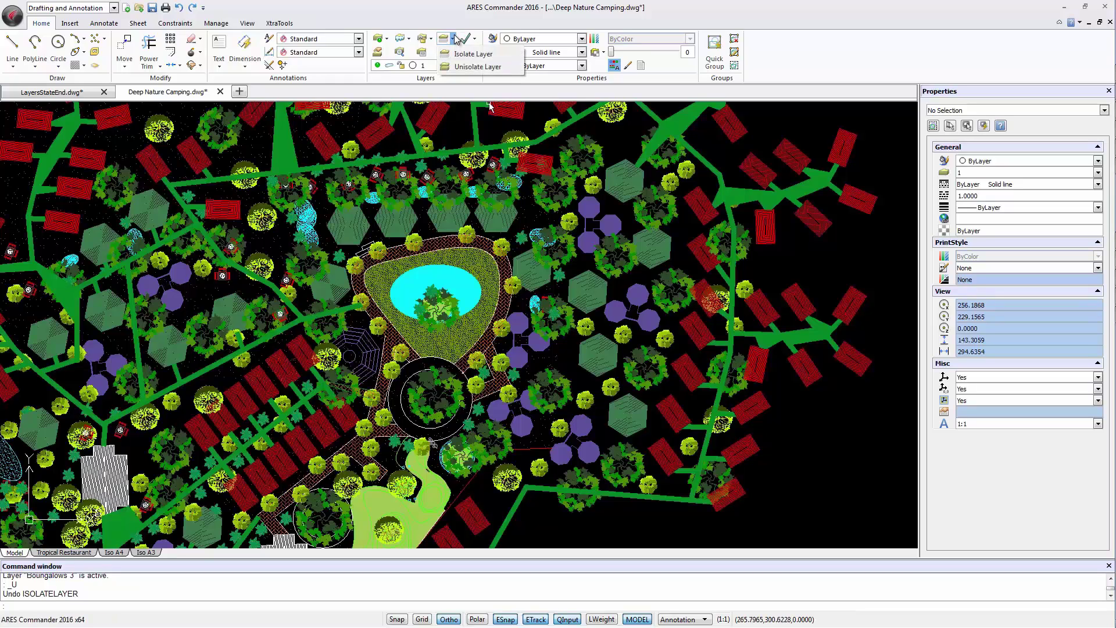
Step: Set Isolate Layer to lock and fade other layers at a fade value of 90
{"action": "left_click", "coordinate": [474, 57]}
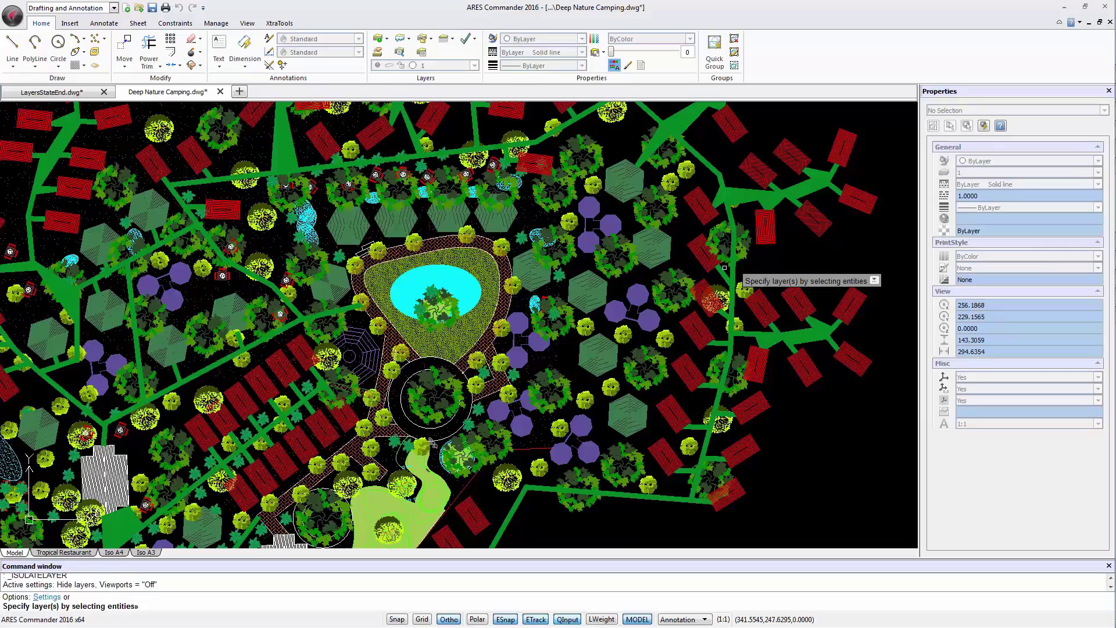
{"action": "key", "text": "Down"}
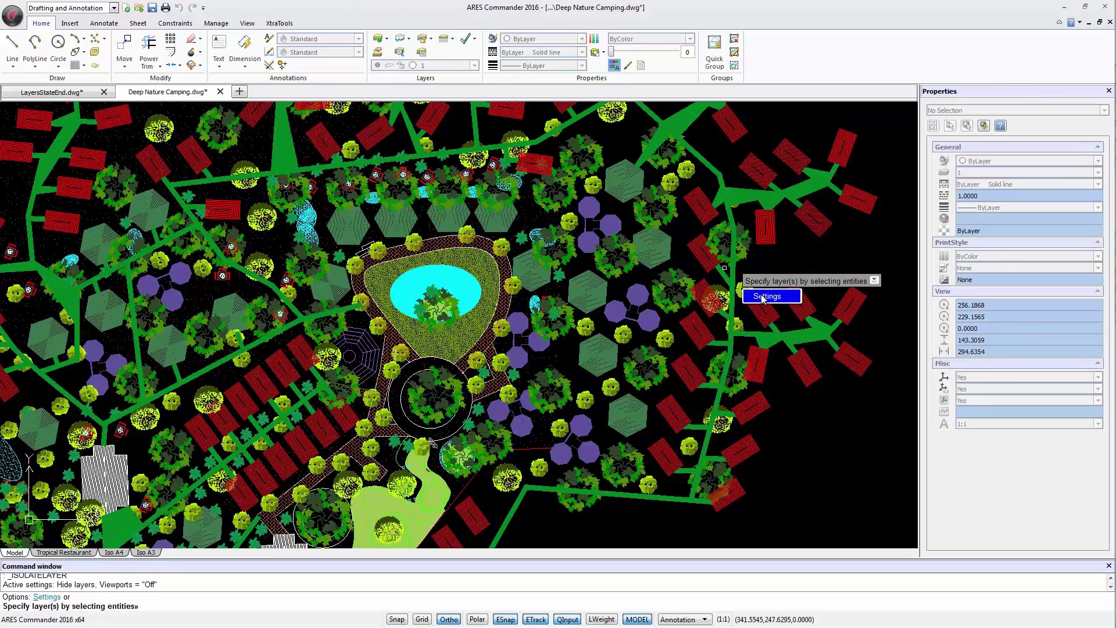
{"action": "left_click", "coordinate": [764, 298]}
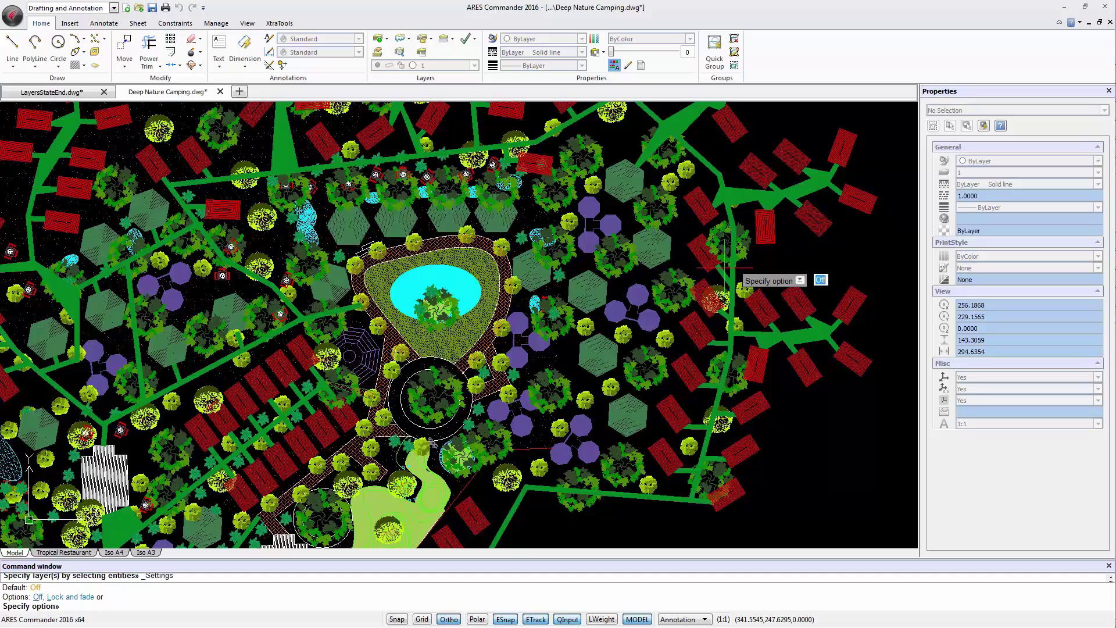
{"action": "key", "text": "Down"}
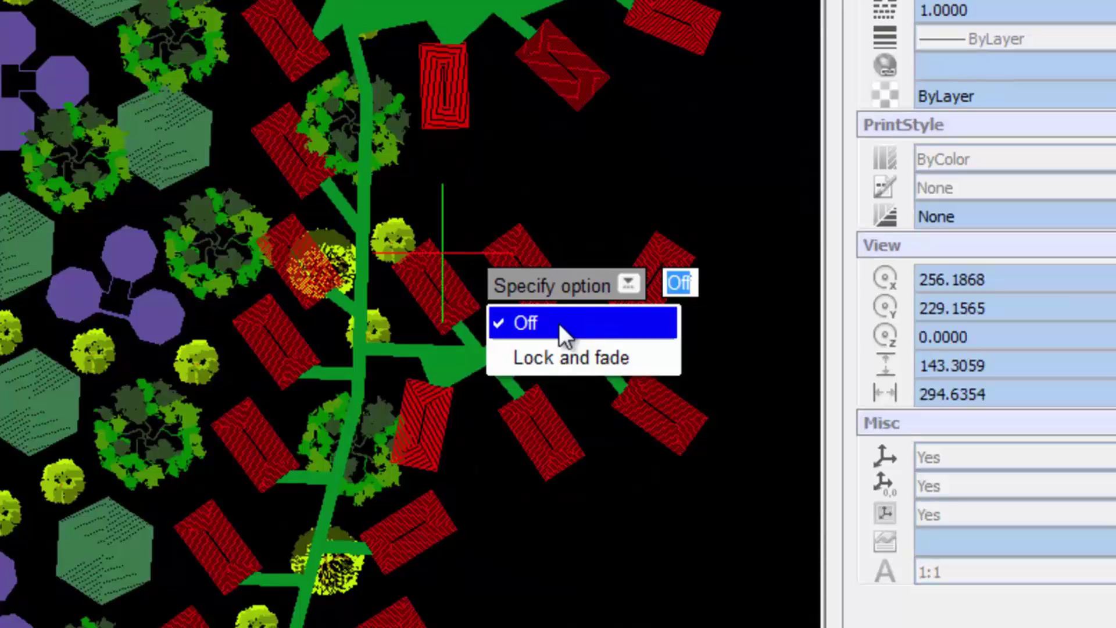
{"action": "left_click", "coordinate": [554, 357]}
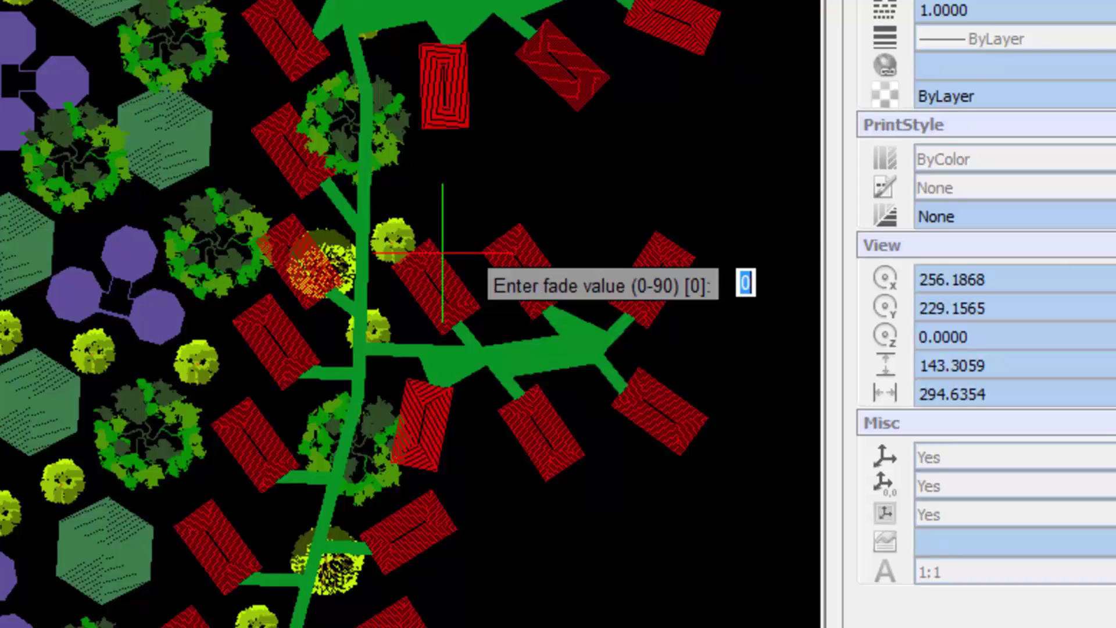
{"action": "type", "text": "90"}
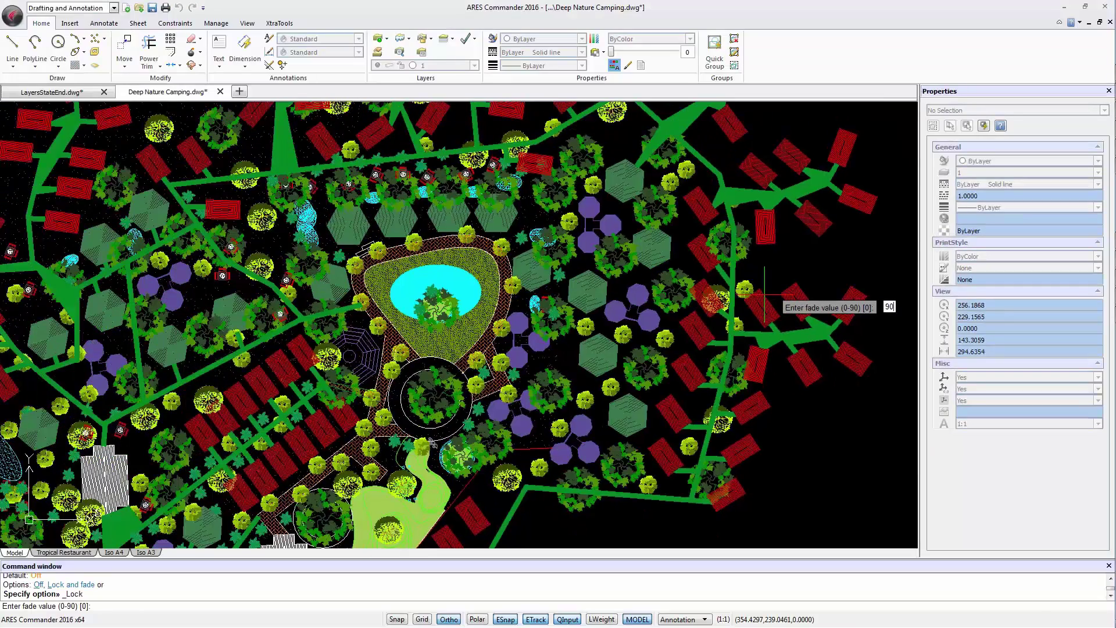
{"action": "key", "text": "Return"}
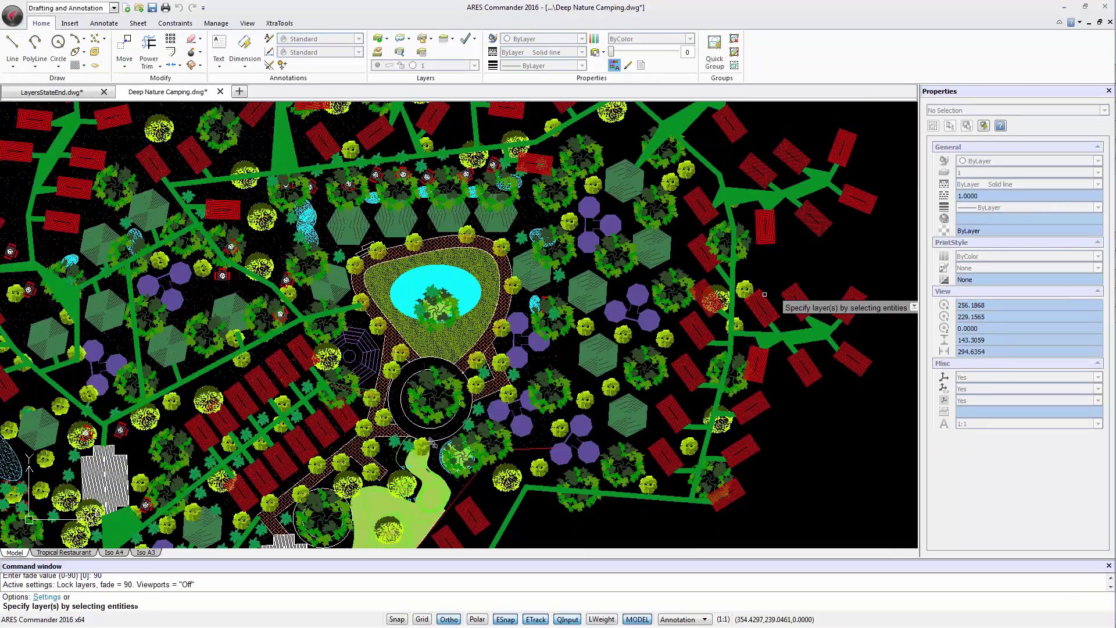
Step: Isolate the purple octagon bungalow layer, fading others, and check the layer locks
{"action": "left_click", "coordinate": [634, 303]}
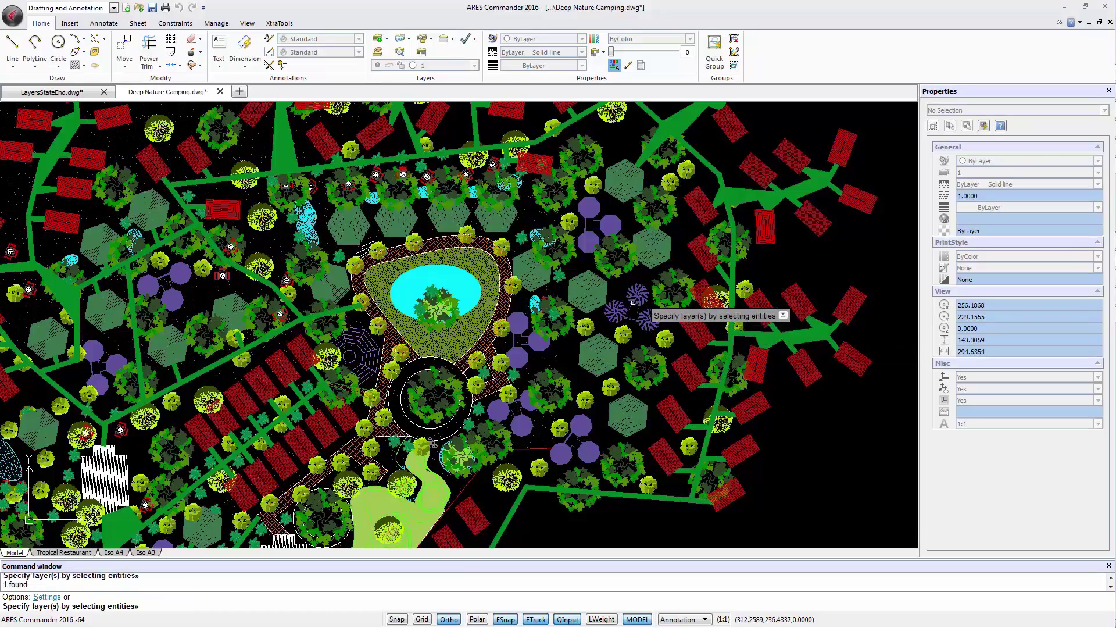
{"action": "right_click", "coordinate": [635, 304]}
{"action": "left_click", "coordinate": [654, 311]}
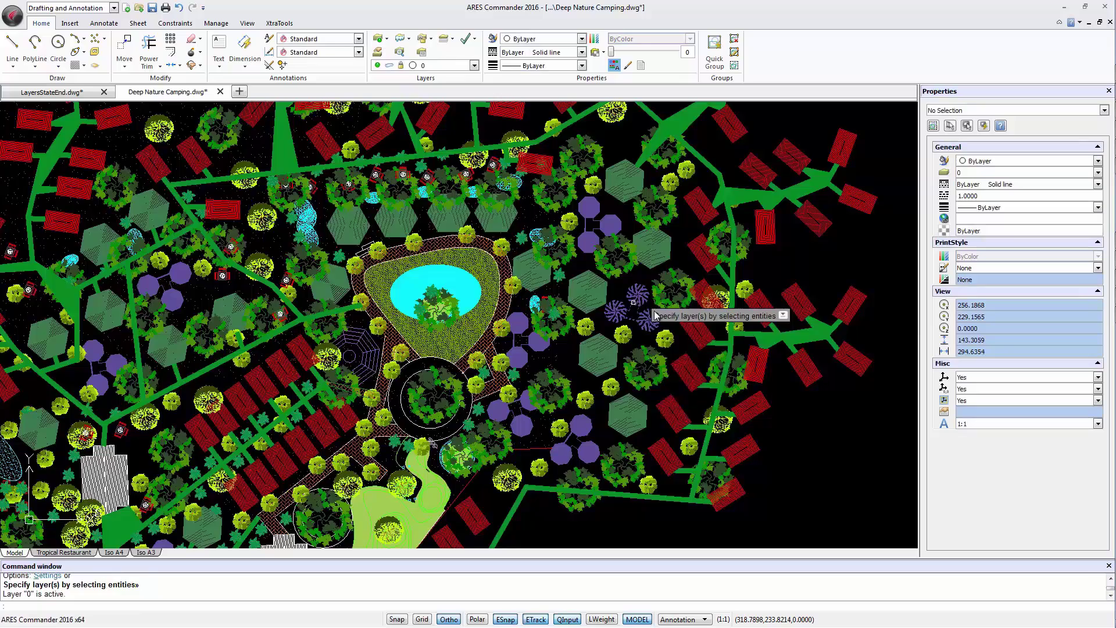
{"action": "left_click", "coordinate": [655, 311]}
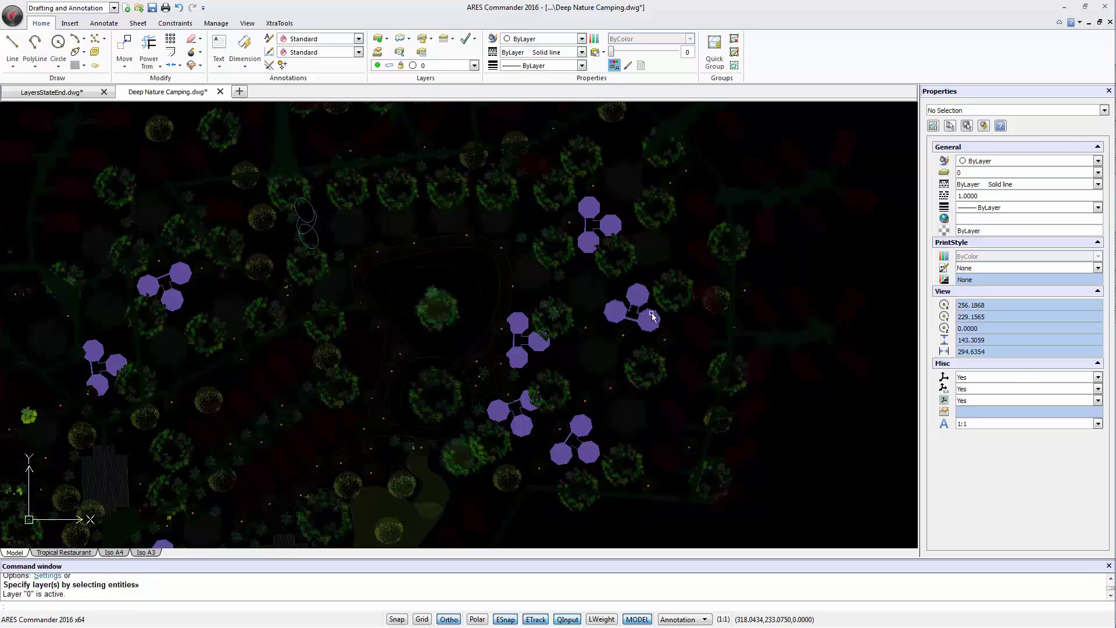
{"action": "left_click", "coordinate": [461, 66]}
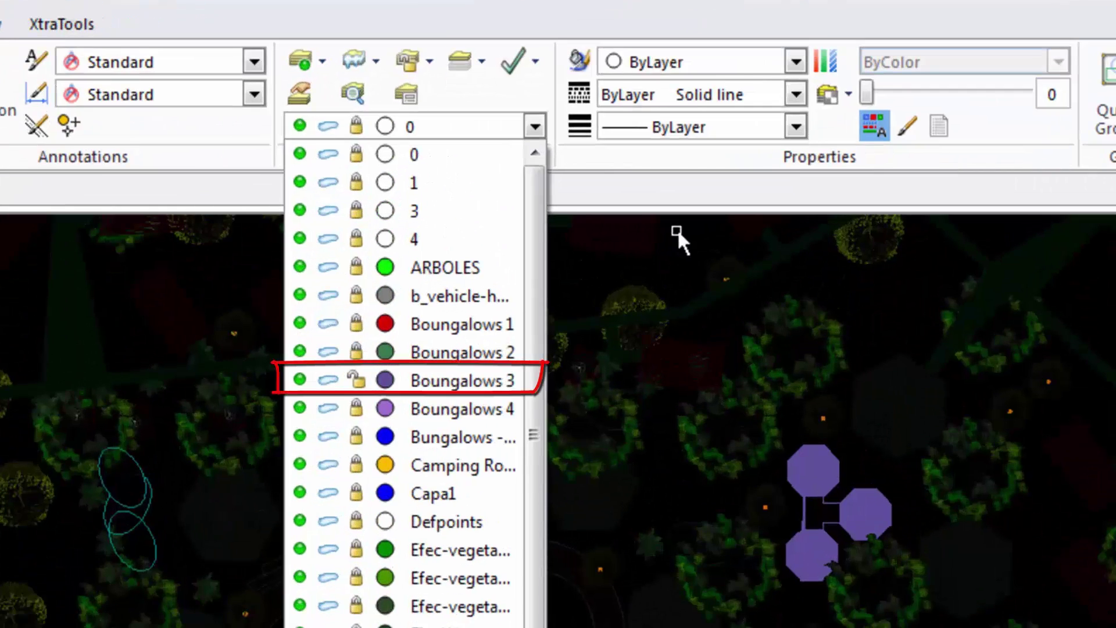
{"action": "scroll", "coordinate": [472, 350], "scroll_direction": "down", "scroll_amount": 5}
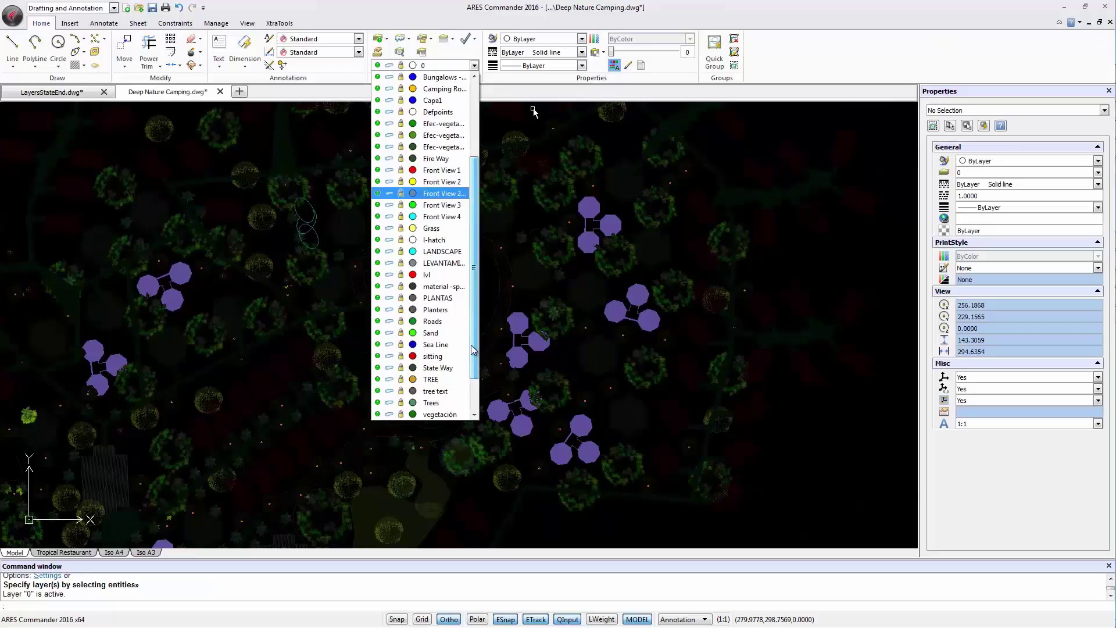
{"action": "scroll", "coordinate": [473, 350], "scroll_direction": "down", "scroll_amount": 3}
{"action": "key", "text": "ctrl+z"}
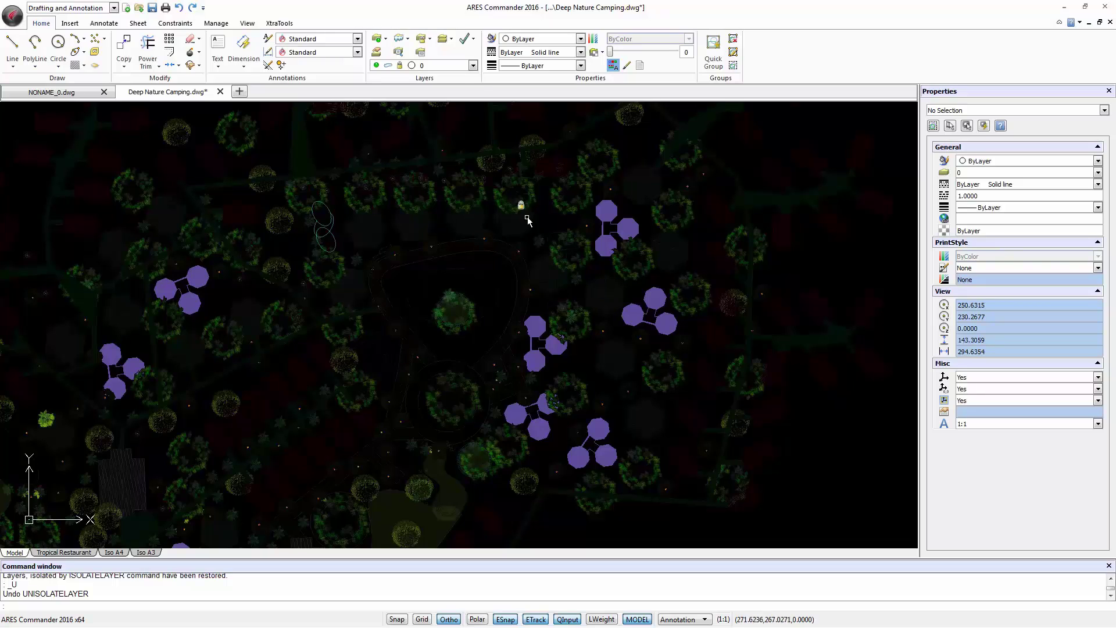
Step: Restore every isolated layer with Unisolate Layer from the Layers dropdown
{"action": "left_click", "coordinate": [452, 42]}
{"action": "left_click", "coordinate": [494, 67]}
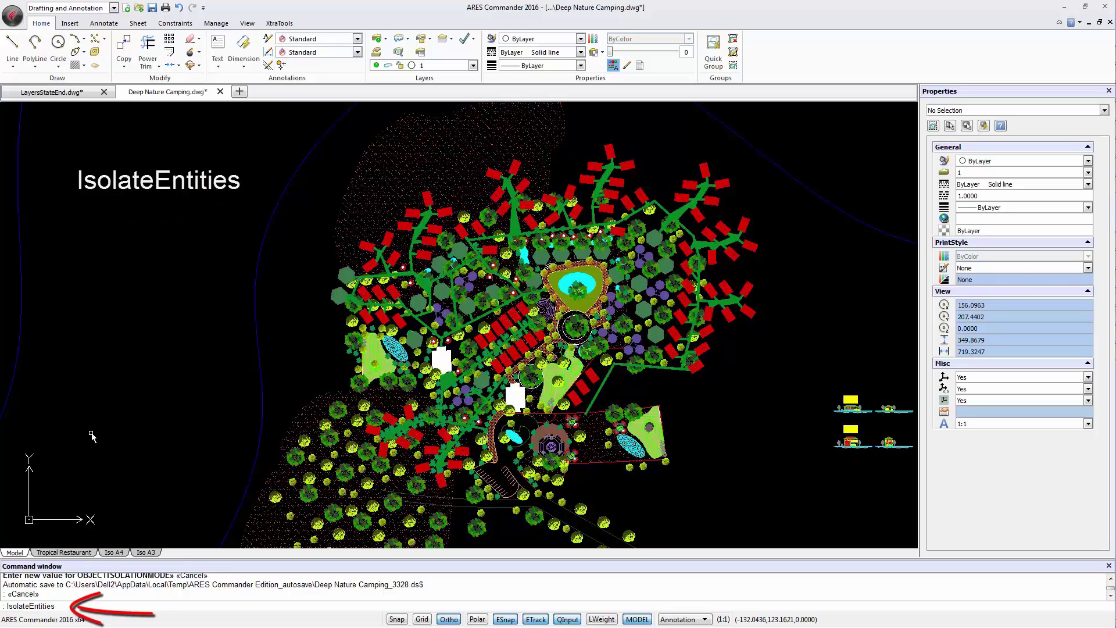
Step: Run IsolateEntities on a window selection of the 2490 upper-right cluster entities
{"action": "key", "text": "Return"}
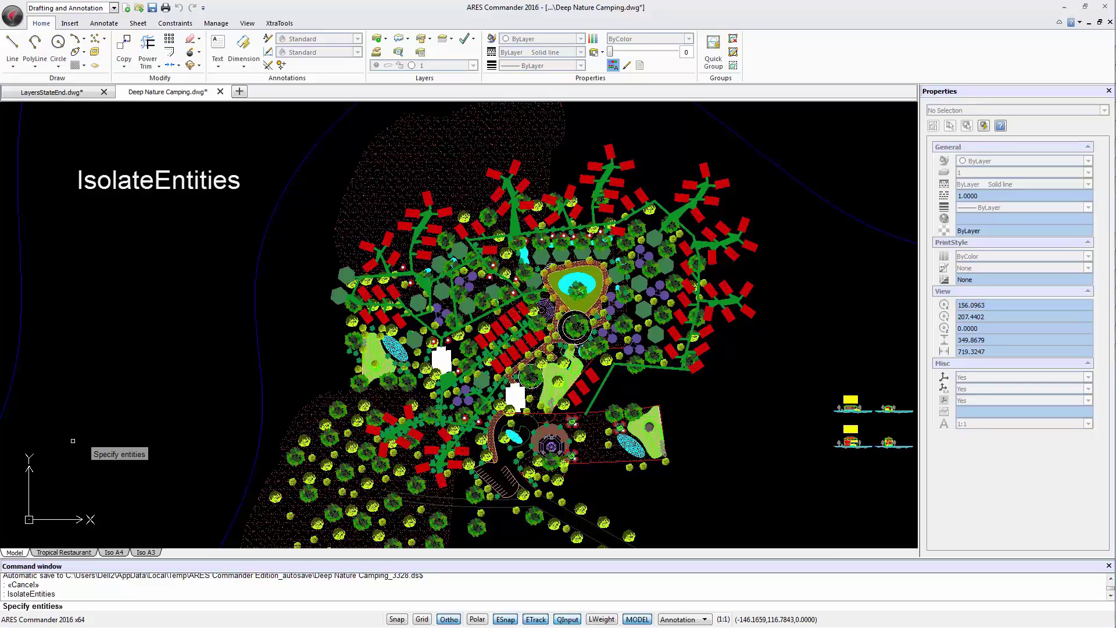
{"action": "left_click", "coordinate": [569, 138]}
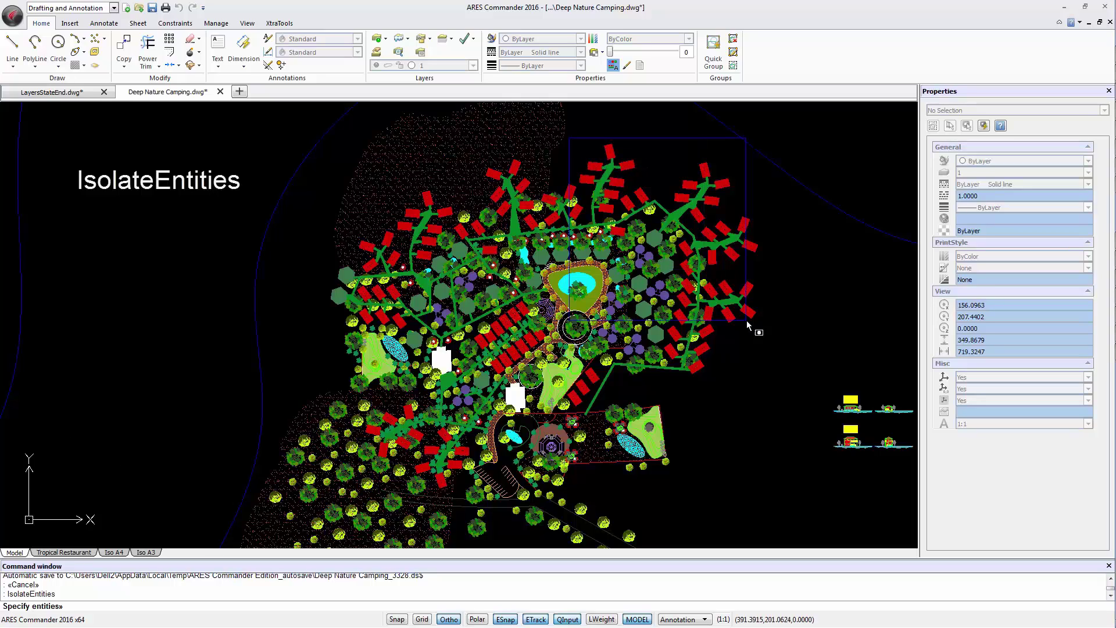
{"action": "left_click", "coordinate": [771, 392]}
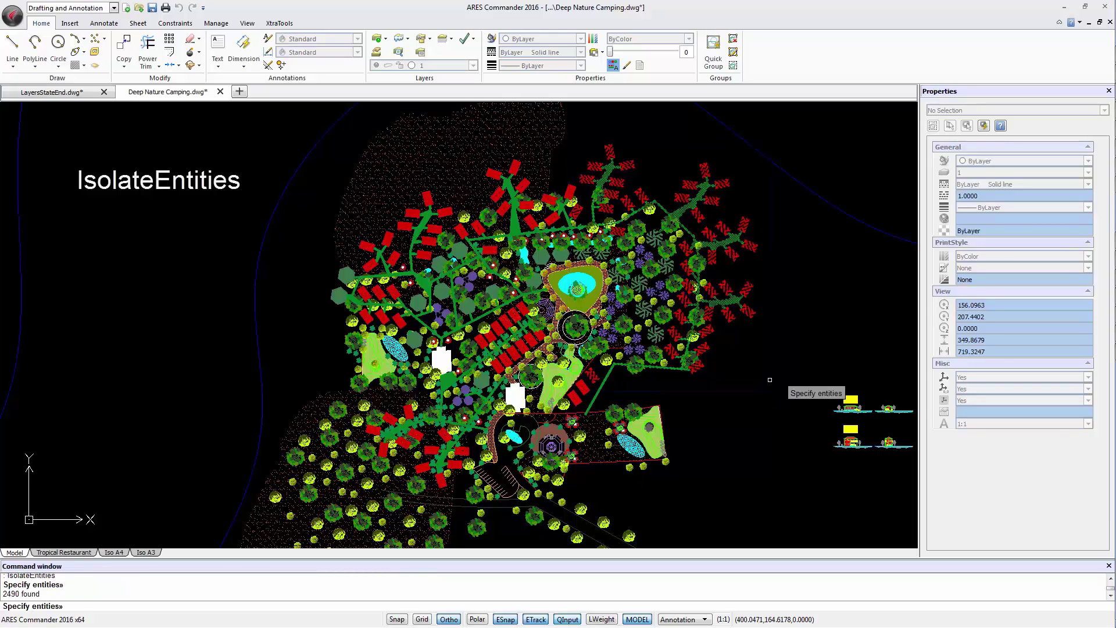
{"action": "key", "text": "Return"}
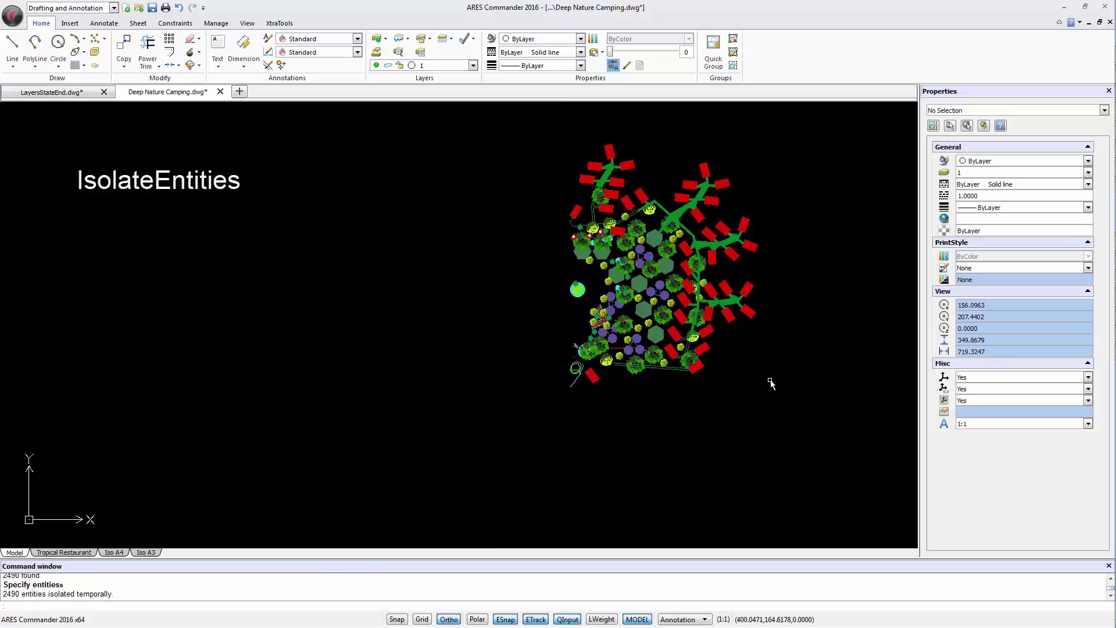
{"action": "key", "text": "Escape"}
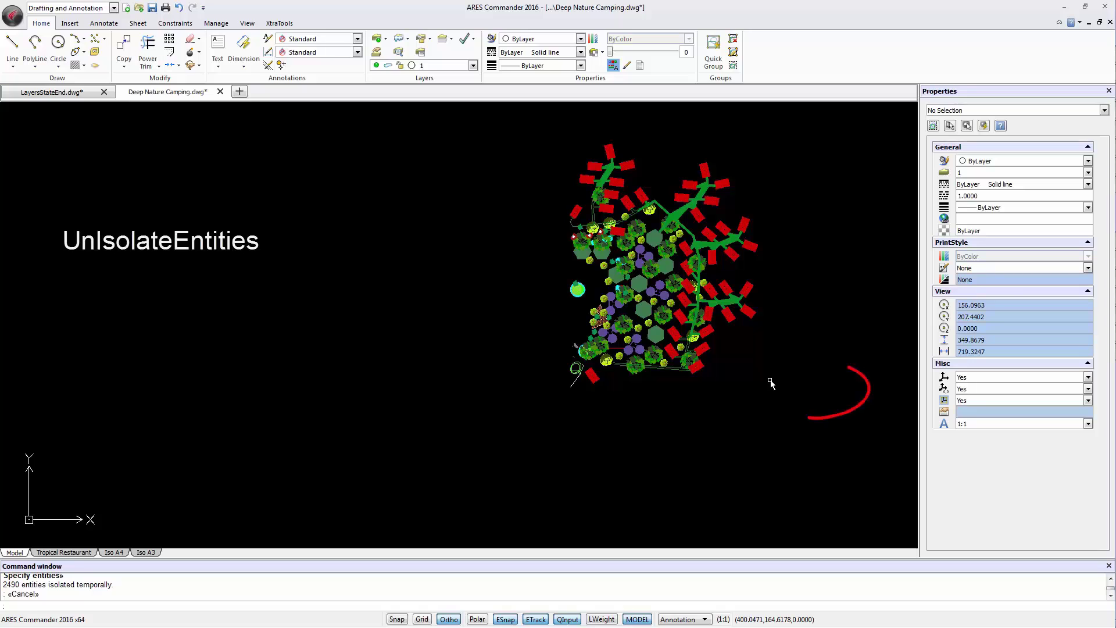
{"action": "type", "text": "unIsolateEntities"}
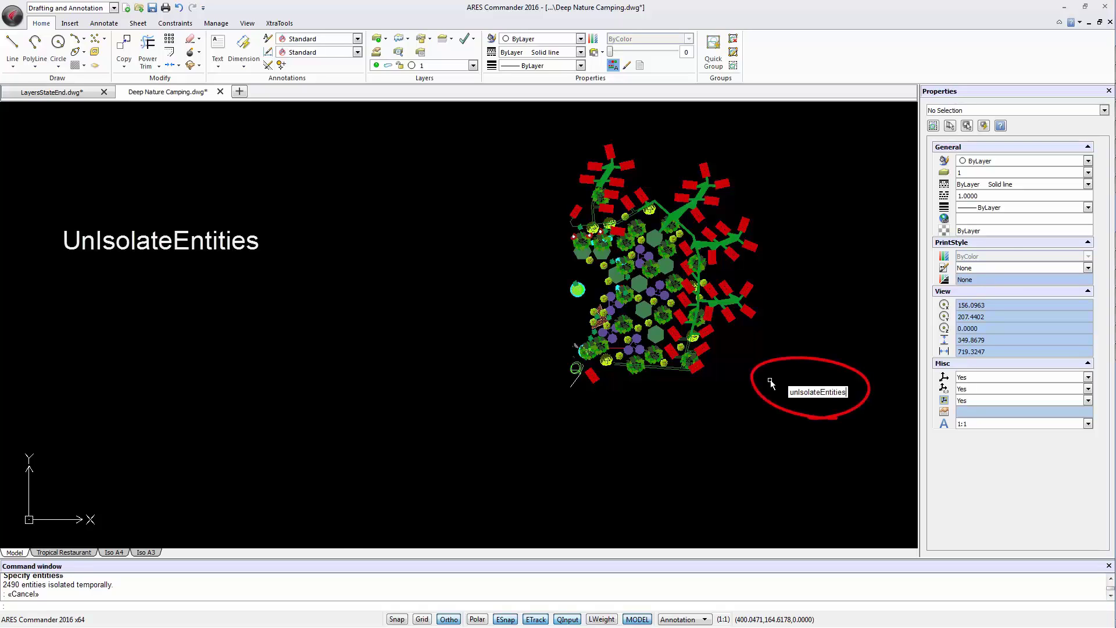
Step: Run UnIsolateEntities to restore all 12735 entities of the camping site plan
{"action": "key", "text": "Return"}
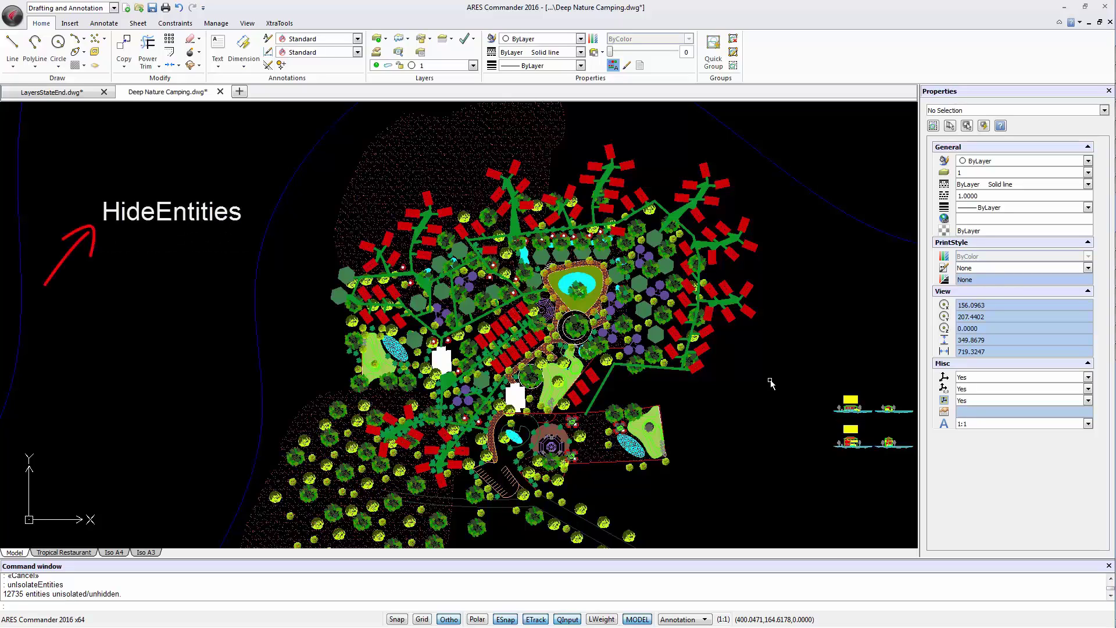
{"action": "type", "text": "hideentities"}
Step: Hide the 6295 entities on the plan's right side with HideEntities, using a window selection
{"action": "key", "text": "Return"}
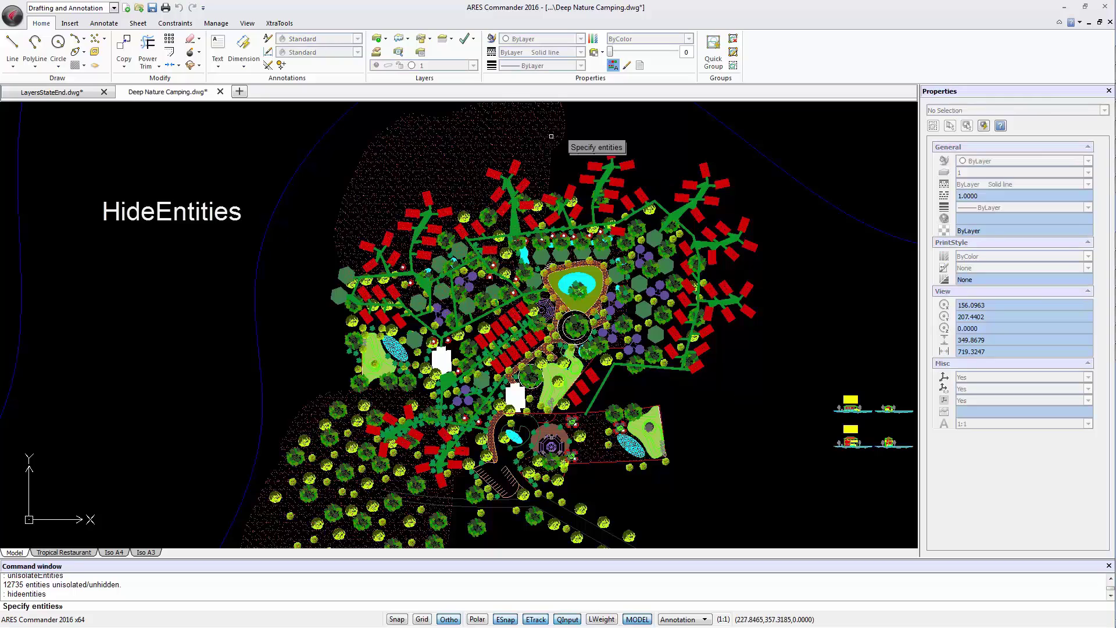
{"action": "left_click", "coordinate": [574, 141]}
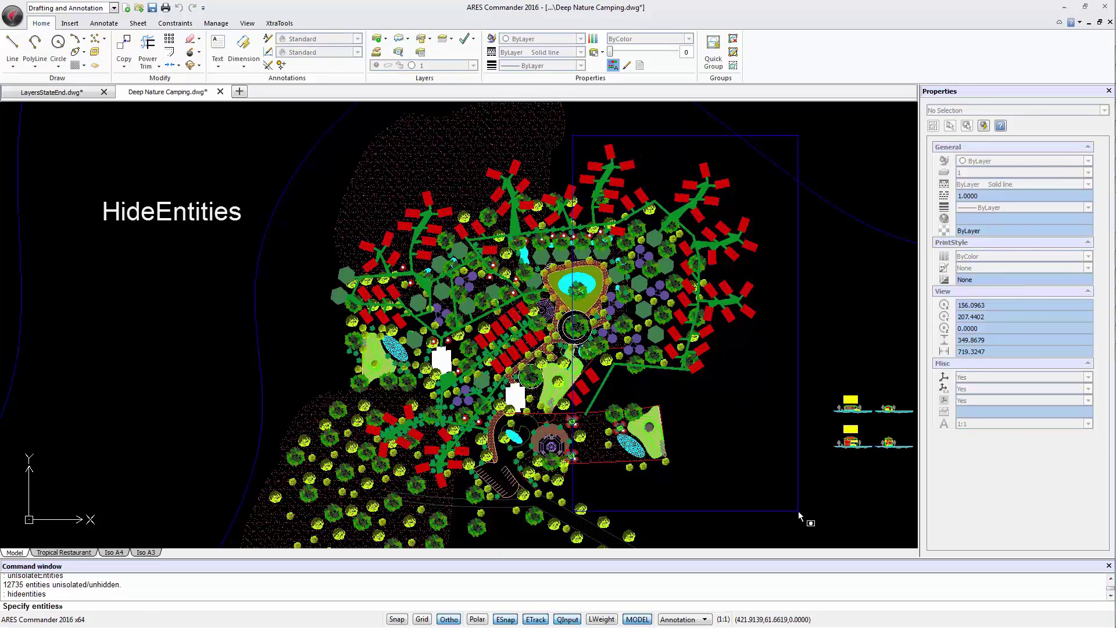
{"action": "left_click", "coordinate": [799, 516]}
{"action": "key", "text": "Return"}
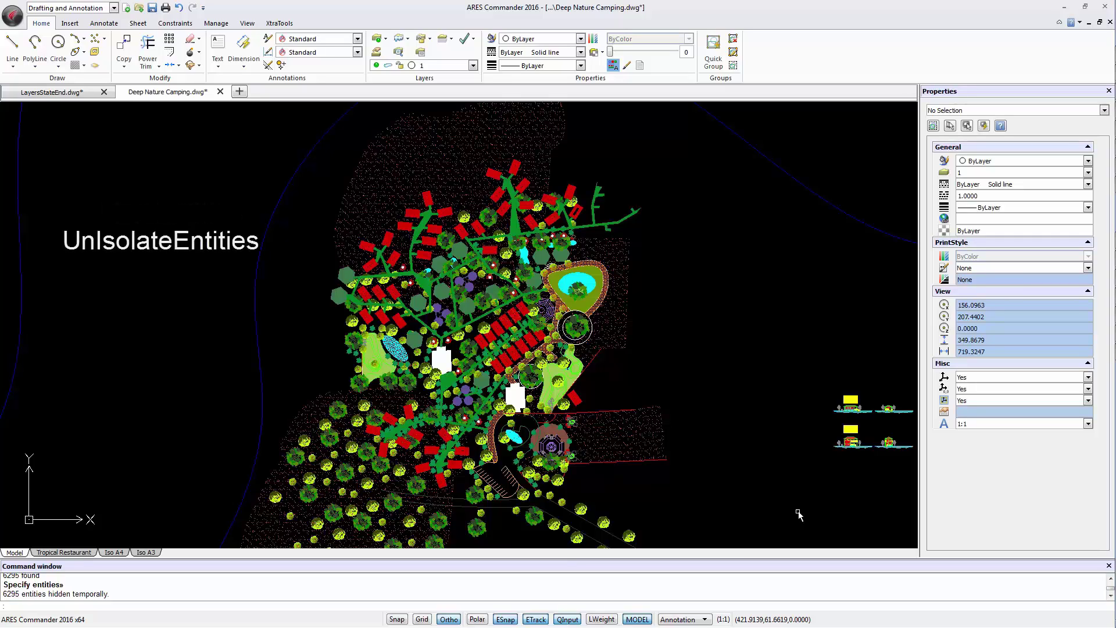
{"action": "type", "text": "UNISOLATEENTITIES"}
Step: Unhide the 6295 hidden entities and open the Help window on its Welcome page
{"action": "key", "text": "Return"}
{"action": "type", "text": "UNISOLATEENTITIES"}
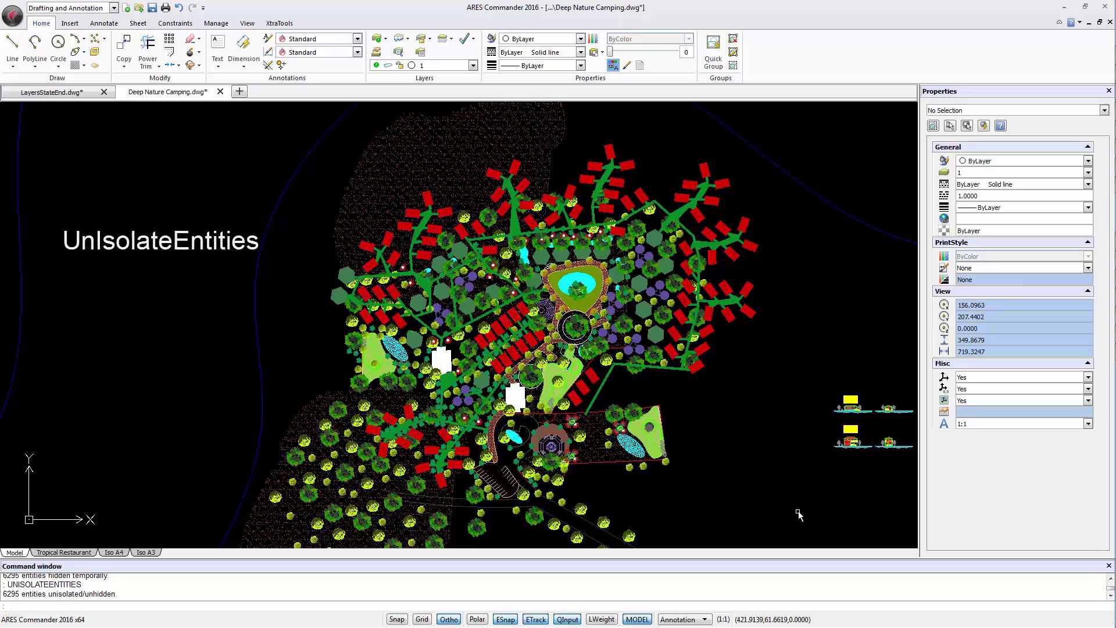
{"action": "key", "text": "F1"}
{"action": "key", "text": "F1"}
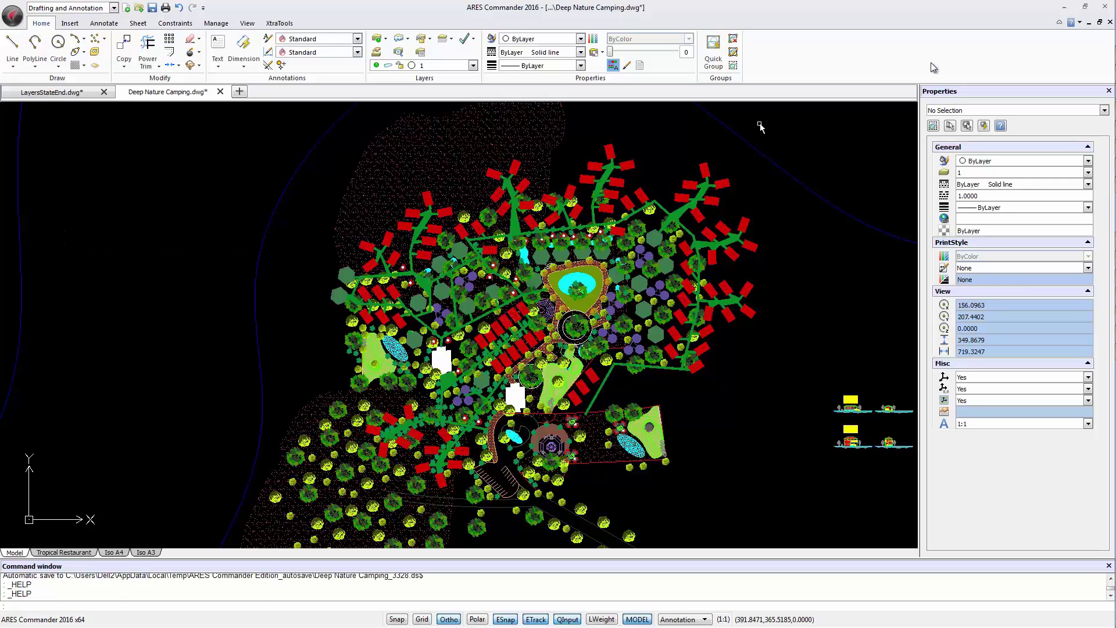
{"action": "left_click", "coordinate": [1071, 23]}
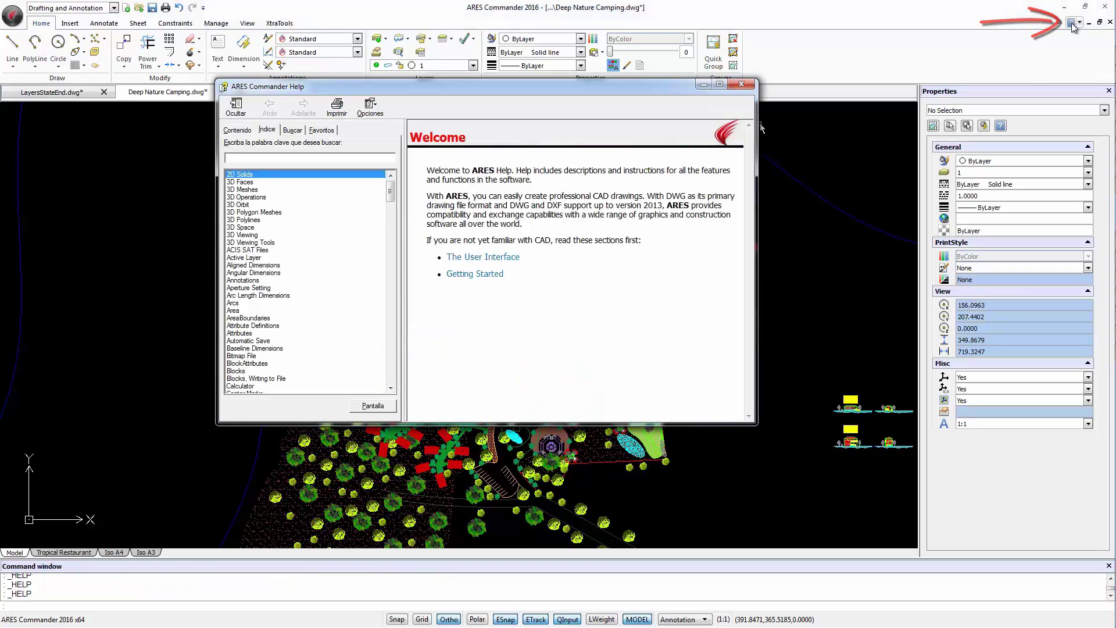